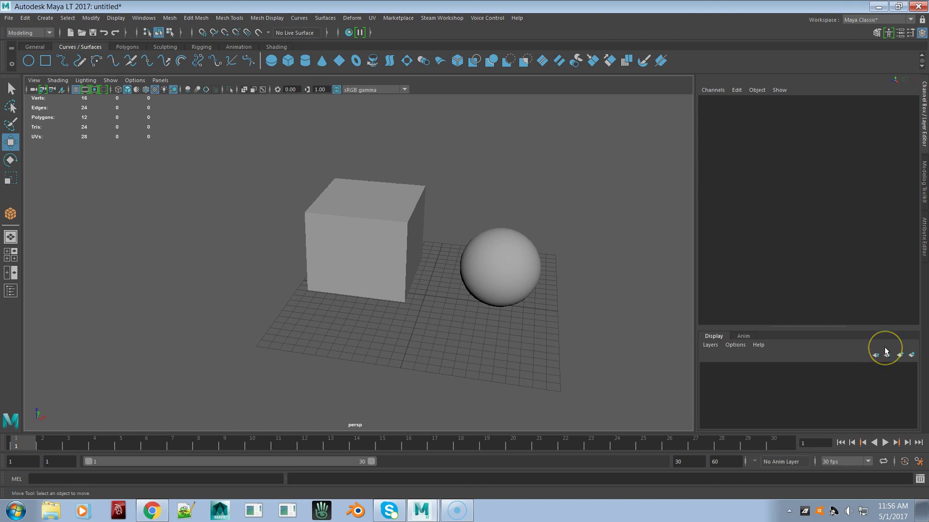
Step: Detach the Edit Mesh commands into a floating window, review the component and vertex commands, and close the window
left_click(482, 177)
left_click(197, 20)
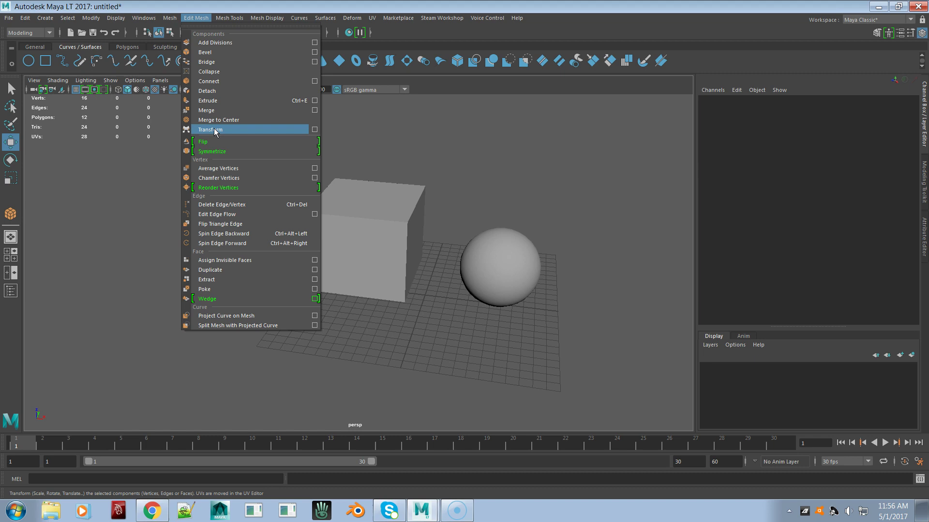
left_click(218, 51)
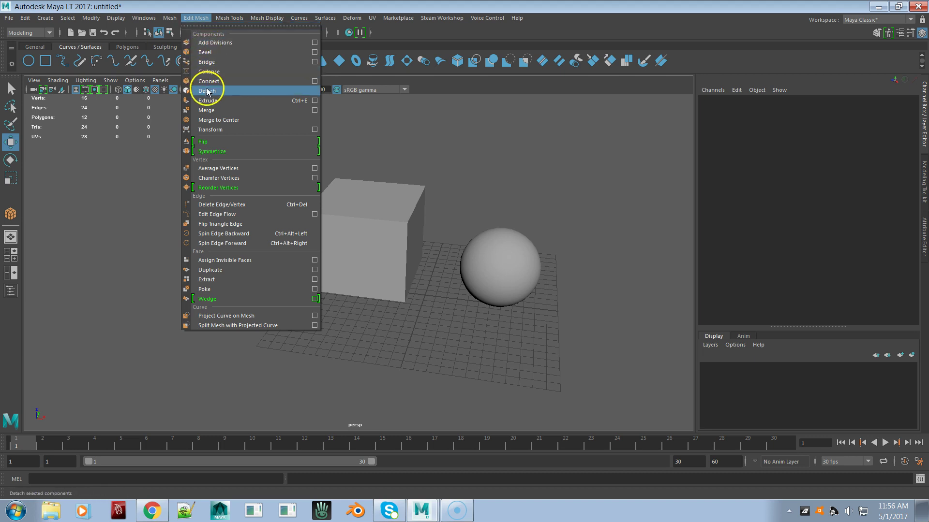
left_click(207, 27)
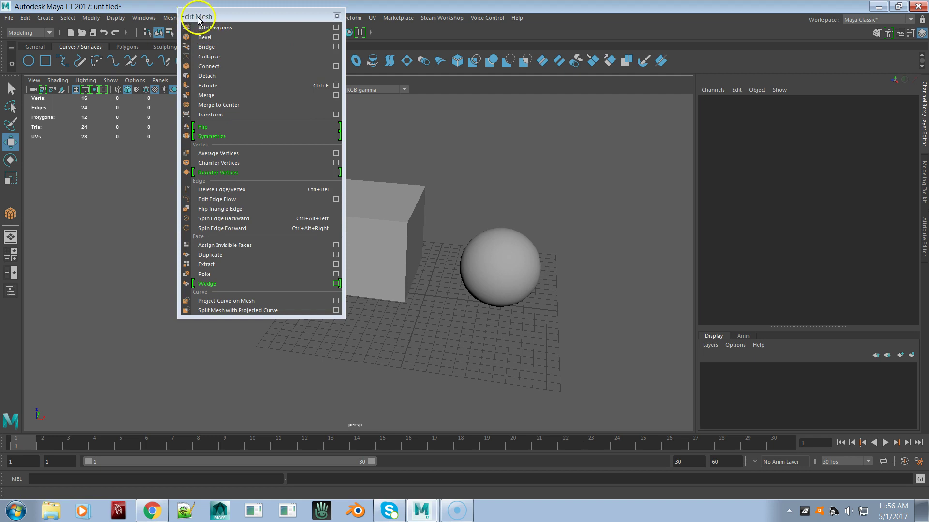
left_click_drag(214, 16, 188, 62)
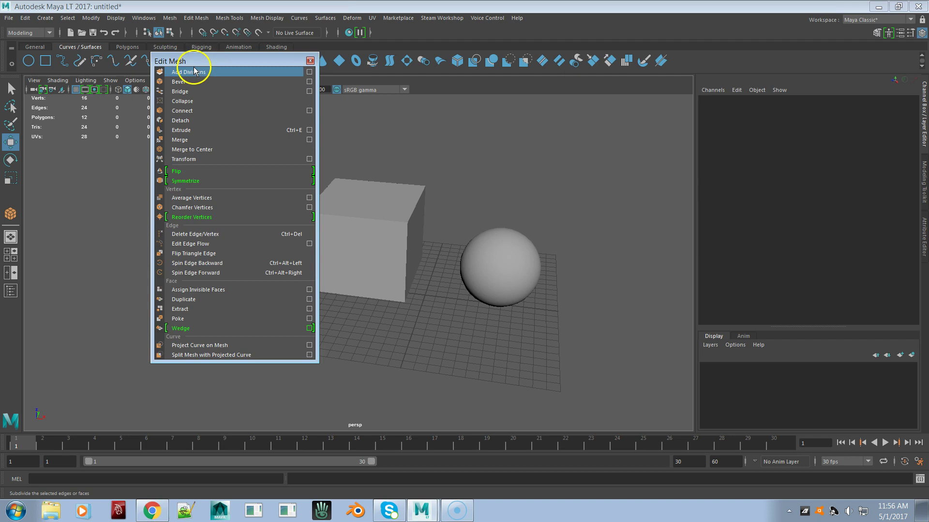
left_click(182, 197)
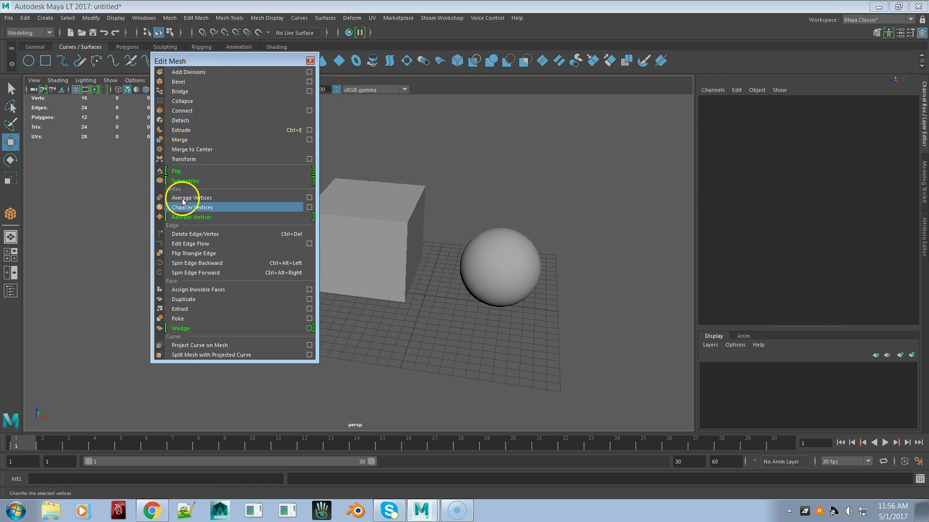
left_click(209, 202)
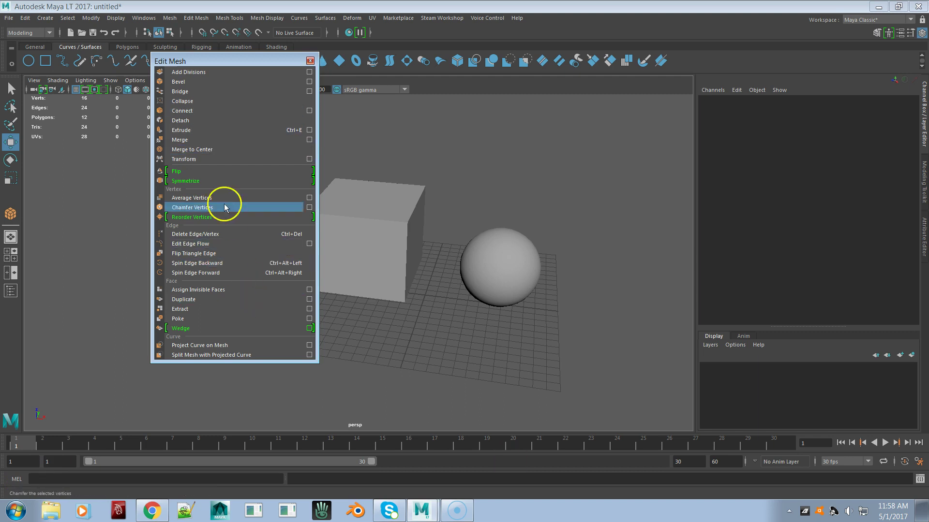
left_click(310, 62)
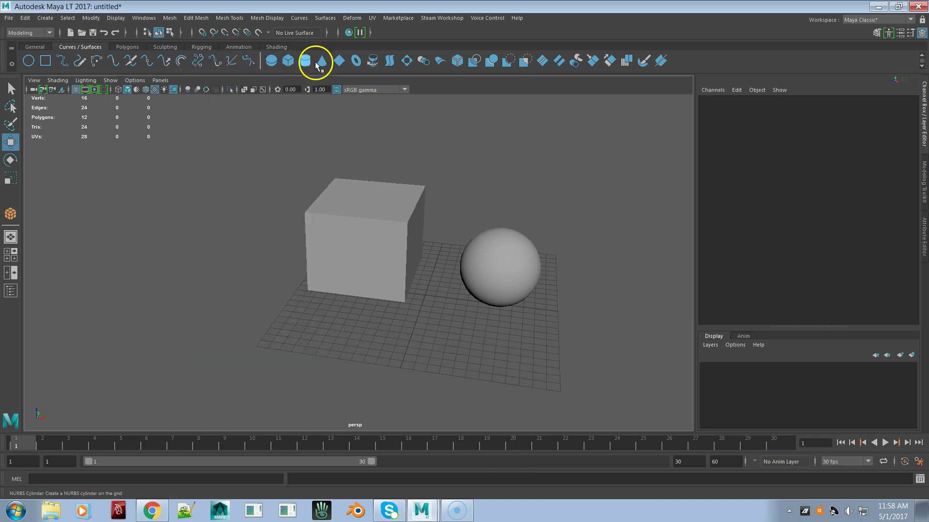
Step: Open the List of Voice Commands and search it for "birail"
left_click(481, 20)
left_click(493, 88)
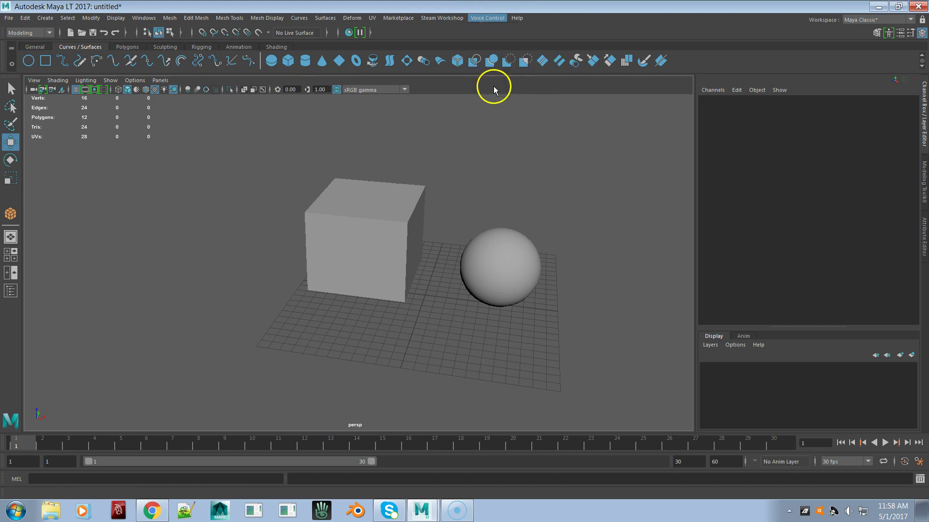
left_click(574, 347)
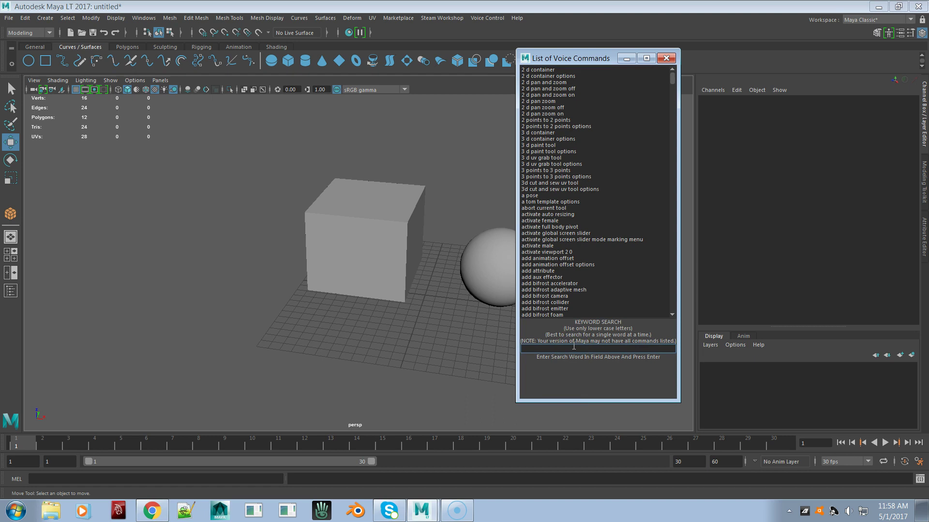
type("birail")
key("Return")
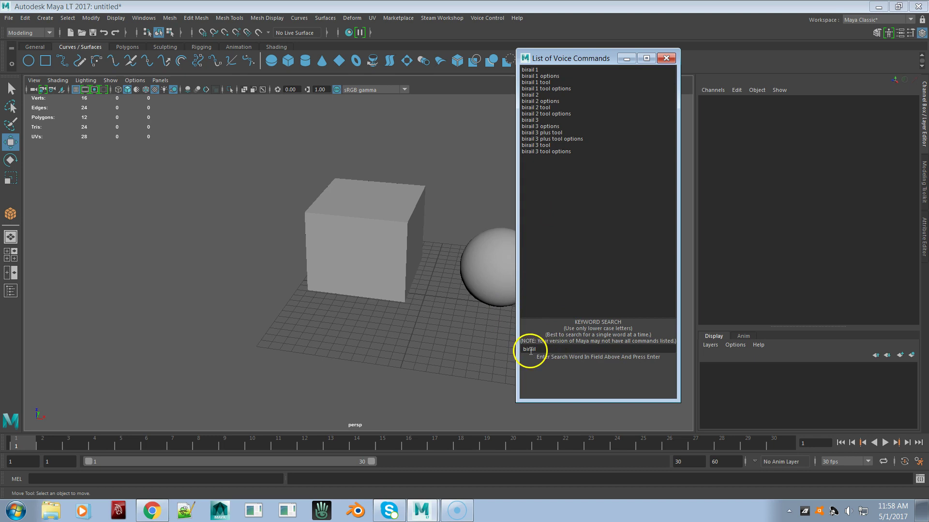
Step: Search the voice commands for "birail tool", repeat the search with only "birail", and close the list
left_click(553, 349)
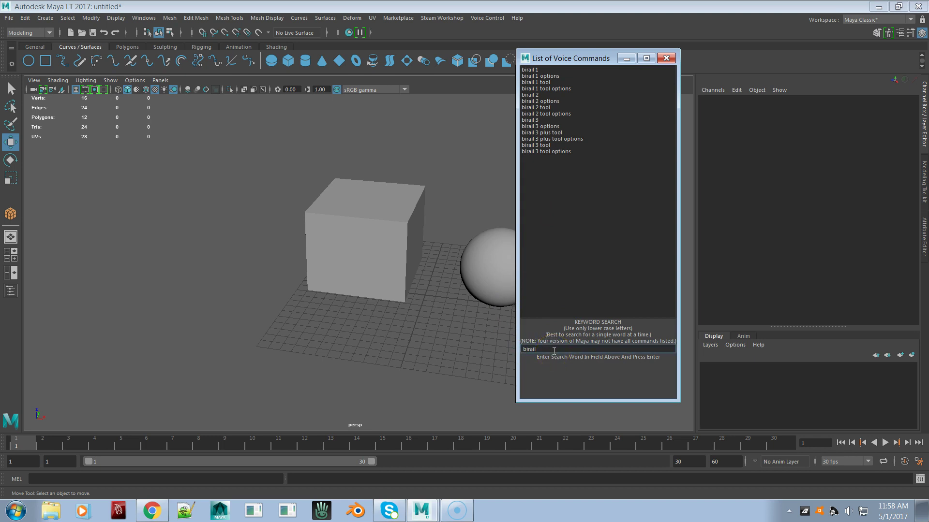
type("tool")
key("Return")
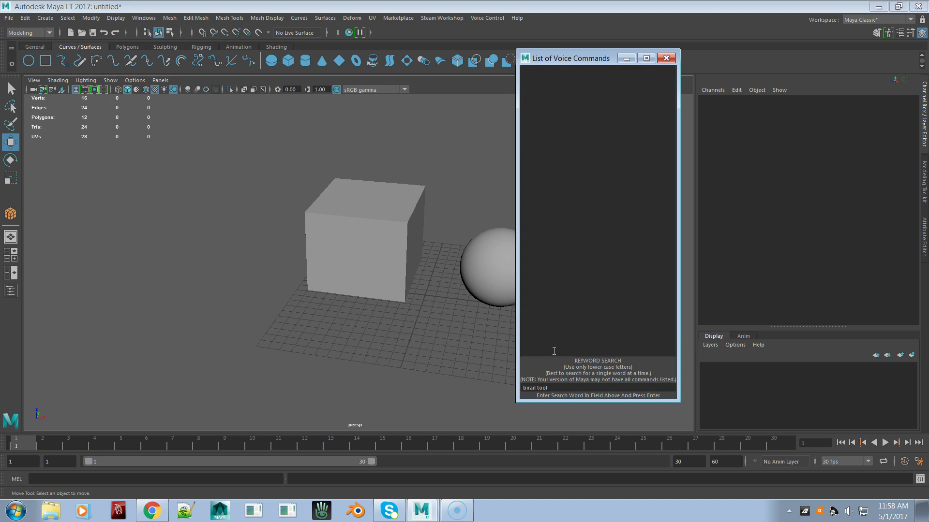
double_click(542, 387)
key("BackSpace")
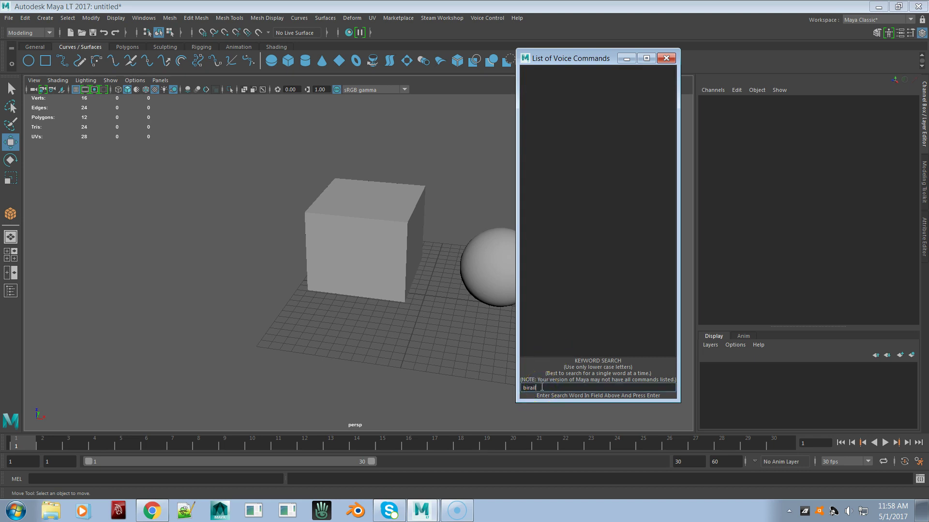
key("Return")
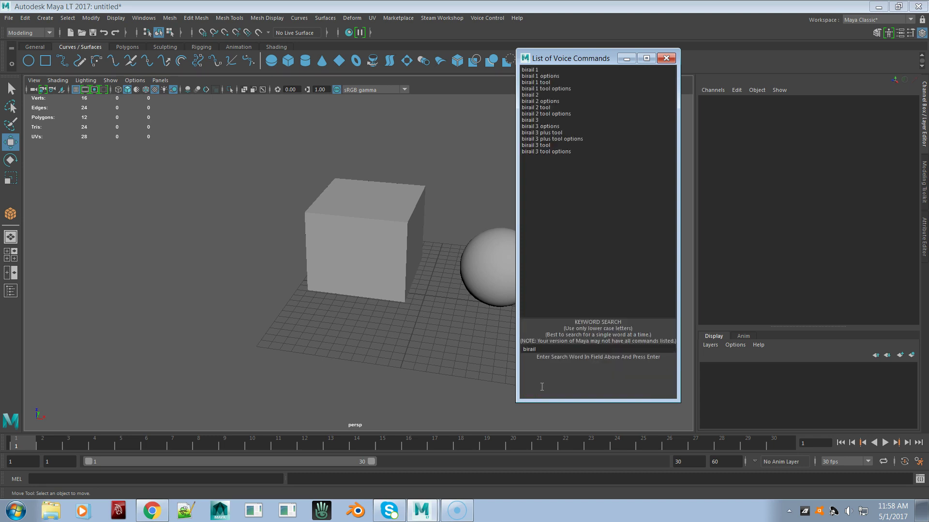
left_click(666, 58)
left_click(507, 140)
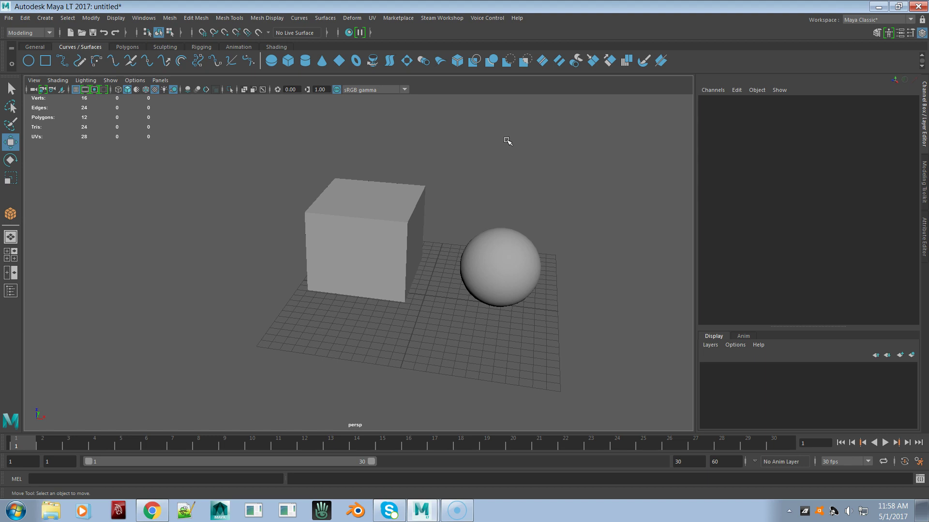
Step: Detach the Edit commands into a floating window, look through the Delete by Type options, and close the window
left_click(25, 18)
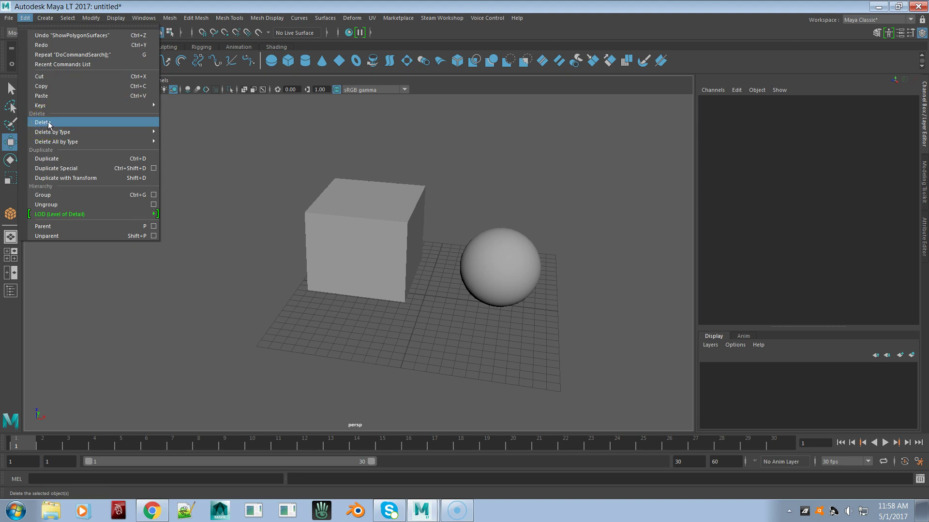
left_click(65, 28)
left_click_drag(79, 18, 104, 116)
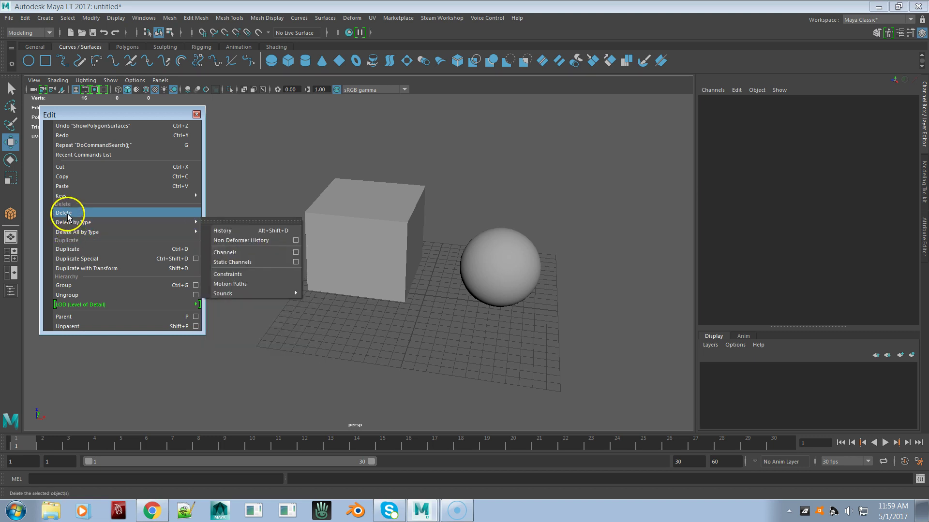
mouse_move(88, 224)
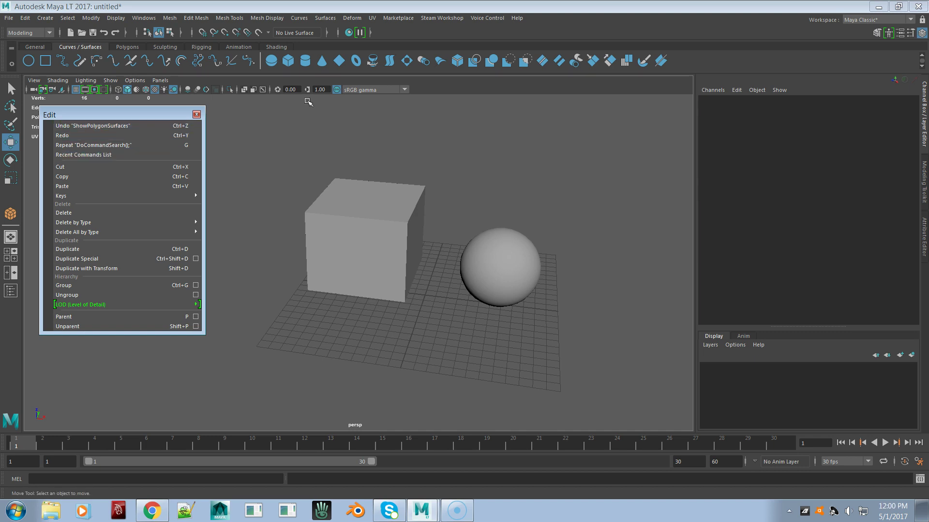
left_click(196, 114)
left_click(236, 184)
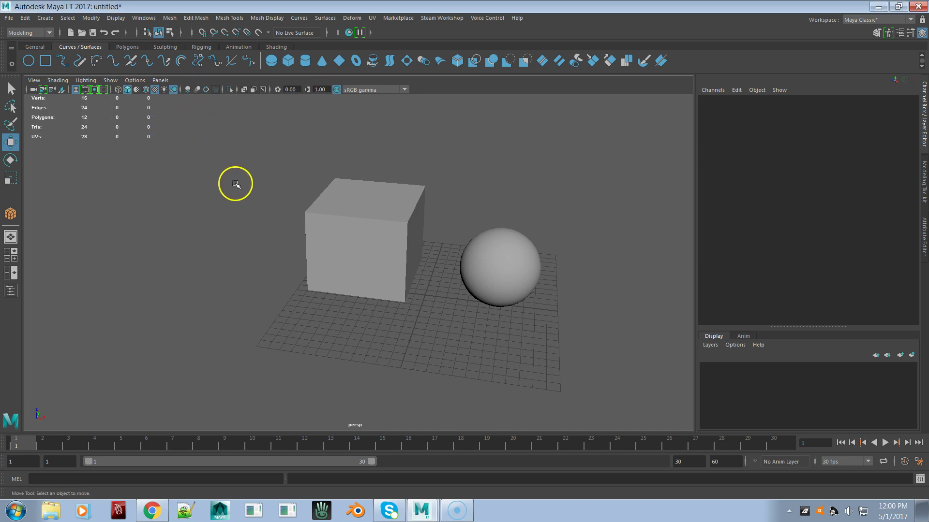
Step: Detach the viewport's Show options into a floating window and place it beside the cube
left_click(111, 80)
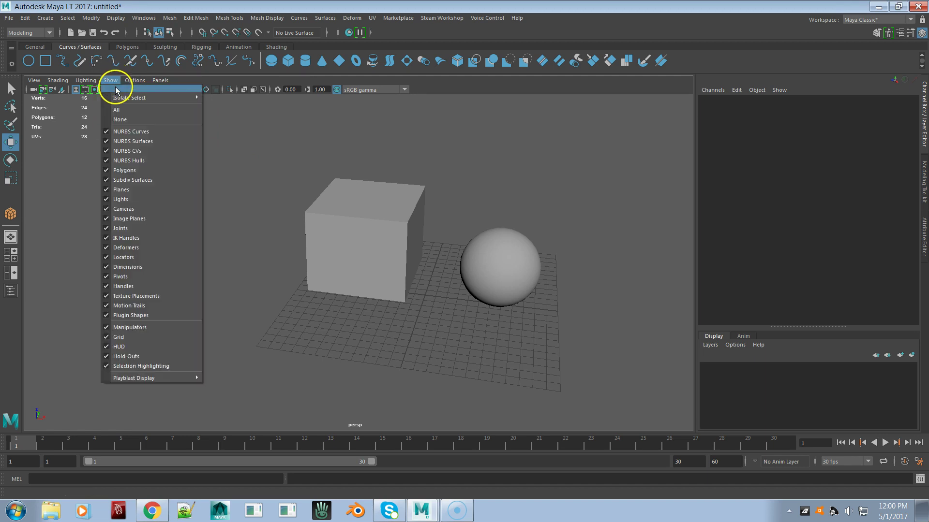
left_click(116, 89)
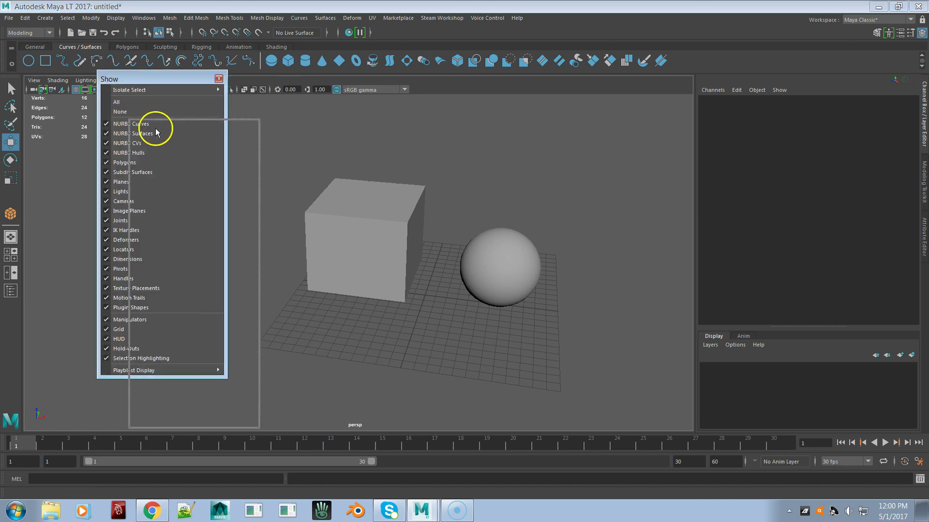
mouse_move(157, 142)
left_click_drag(157, 128, 159, 114)
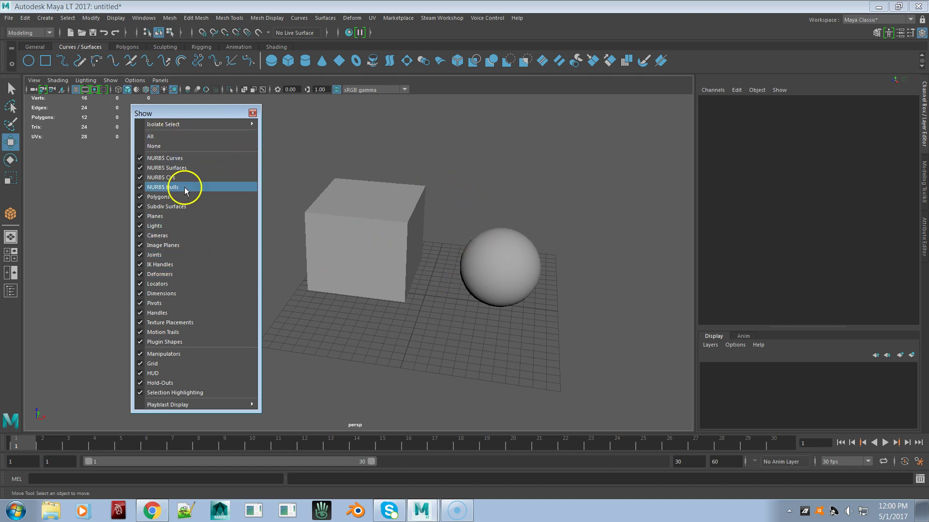
Step: Switch the viewport display of Polygons off and on again, and select the NURBS sphere
left_click(178, 197)
left_click(178, 197)
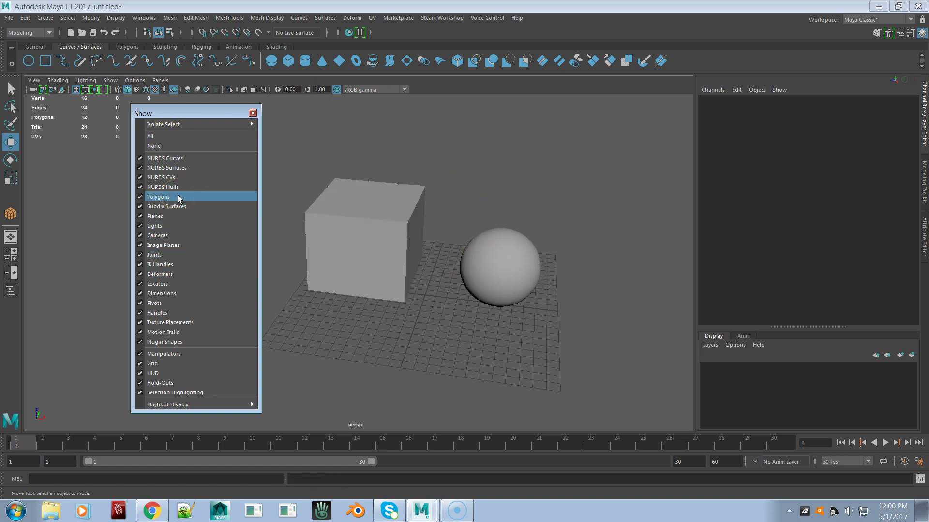
left_click(357, 238)
left_click(522, 268)
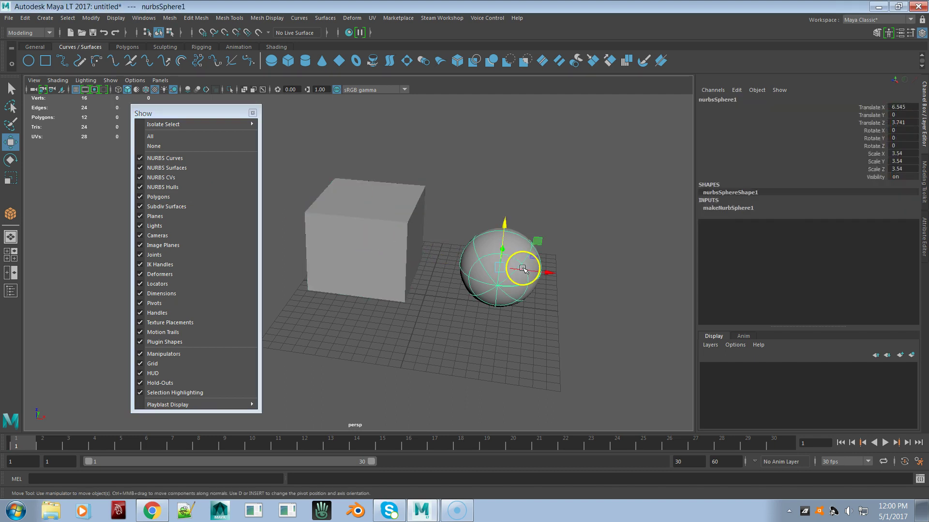
Step: Toggle the display of Polygons off and on twice, and of NURBS Surfaces off and on once
left_click(194, 193)
left_click(193, 194)
left_click(193, 194)
left_click(194, 193)
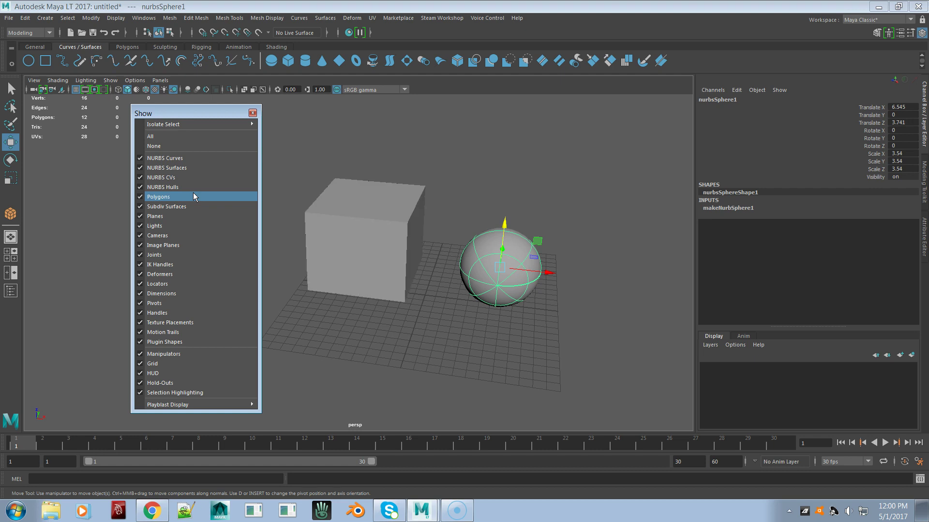
left_click(183, 168)
left_click(185, 169)
Step: Detach the Playblast Display options into a floating window beside the Show options, review them, and close the window
left_click(179, 404)
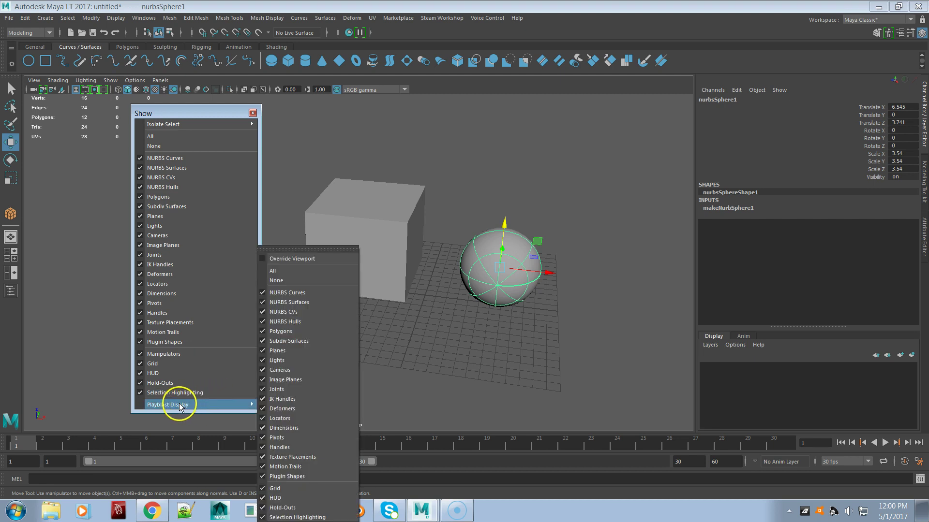
left_click(312, 251)
left_click_drag(312, 250, 330, 129)
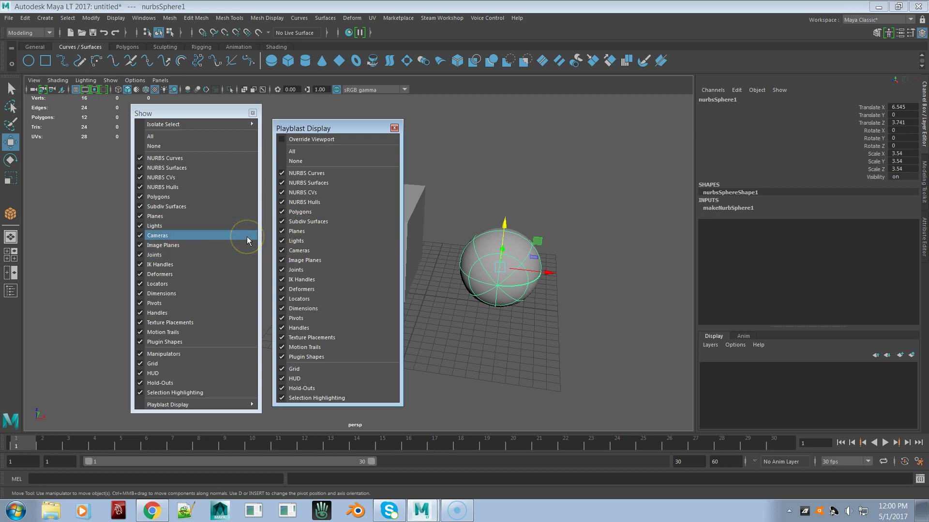
left_click(394, 129)
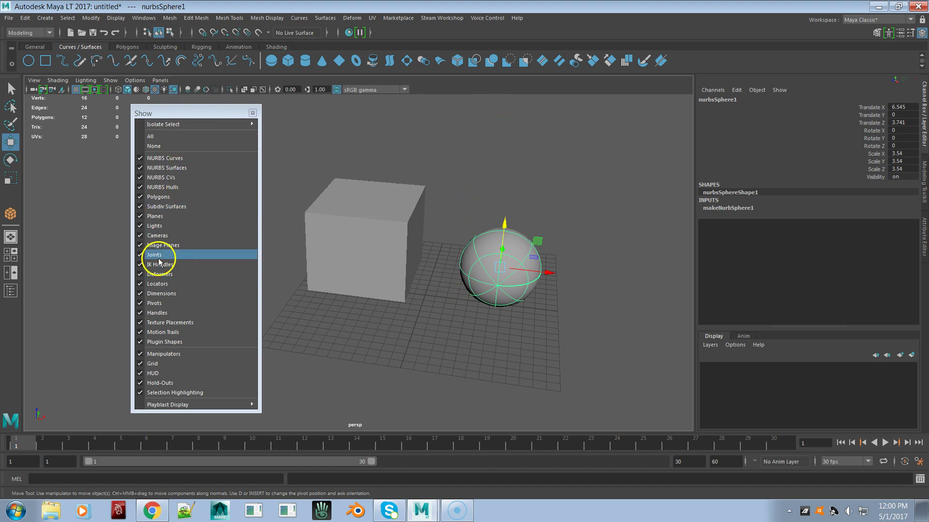
Step: Hide and restore the cube twice using the Polygons visibility option
left_click(140, 198)
left_click(141, 197)
left_click(140, 198)
left_click(140, 198)
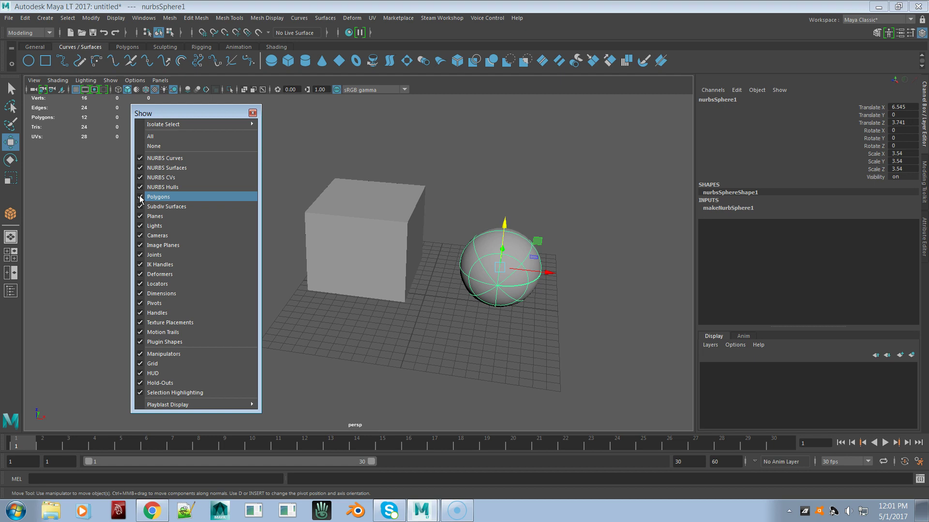
Step: Detach the viewport's Shading options into a floating window and switch X-Ray shading on and off twice
left_click(53, 80)
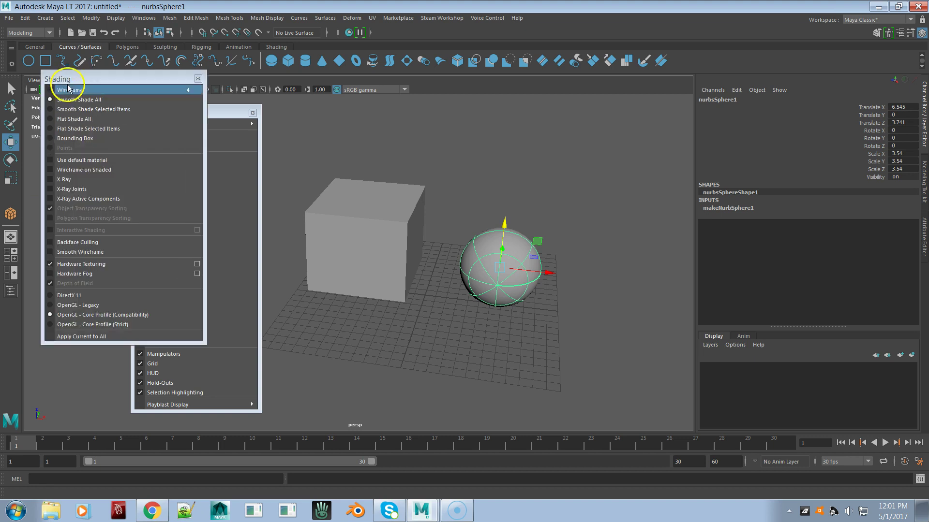
left_click(66, 90)
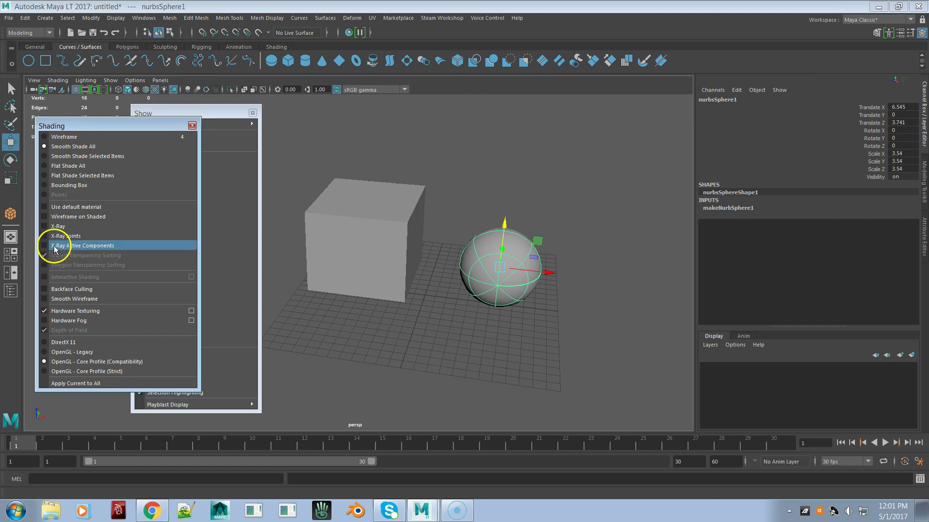
left_click(54, 226)
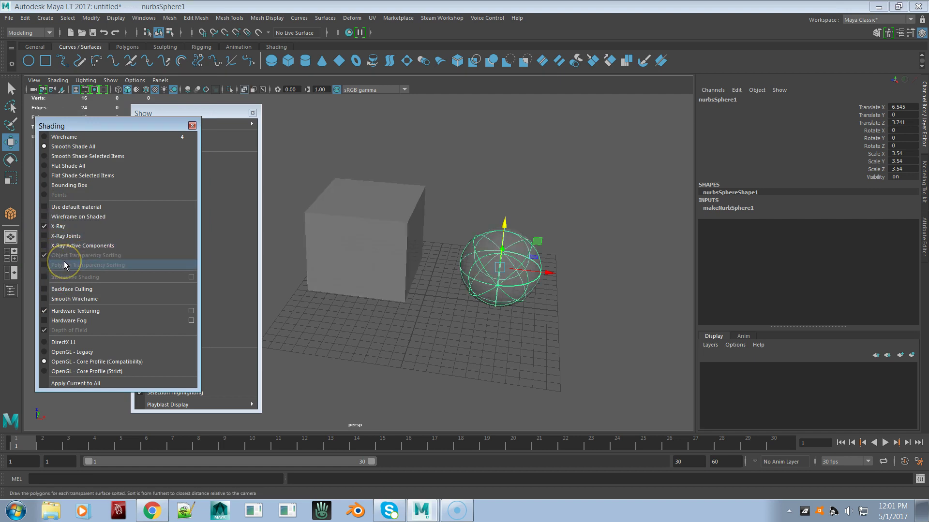
left_click(46, 229)
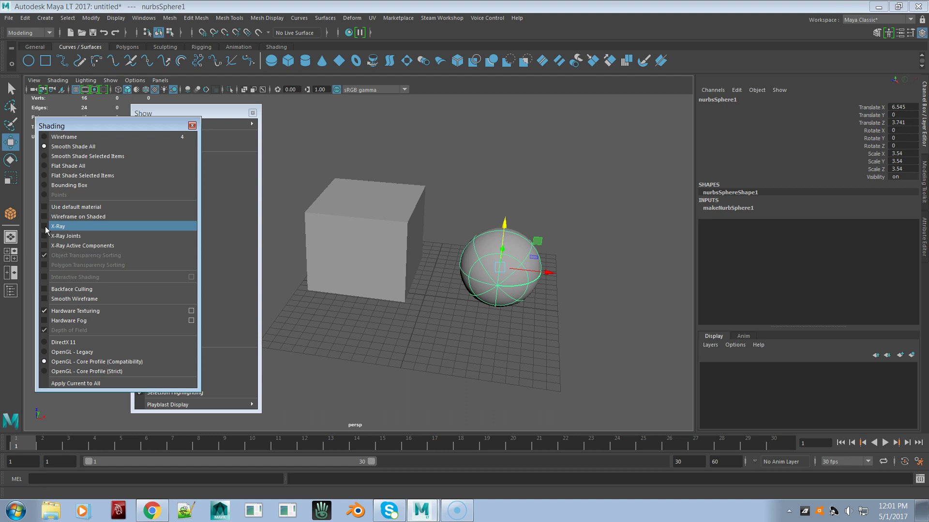
left_click(45, 227)
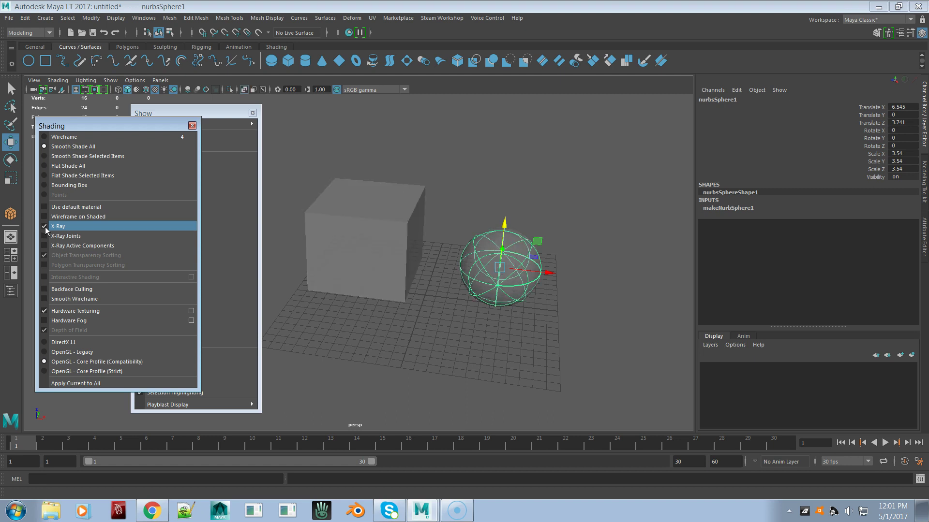
left_click(45, 227)
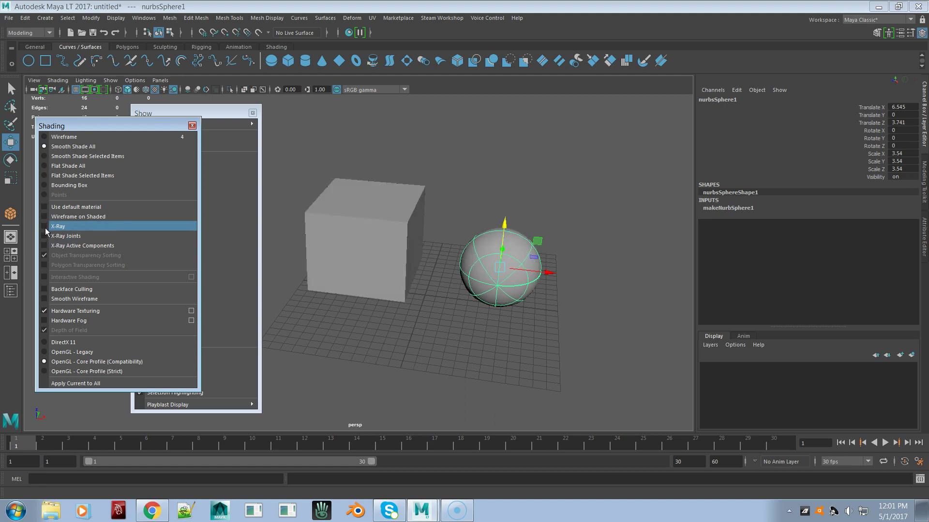
Step: Switch the viewport's X-Ray shading on and off two more times
left_click(45, 226)
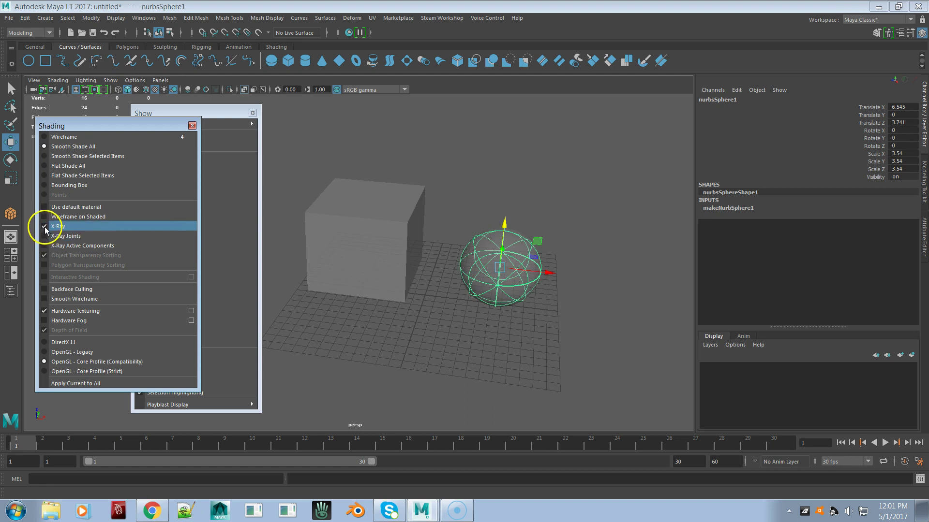
left_click(45, 227)
left_click(46, 227)
left_click(47, 227)
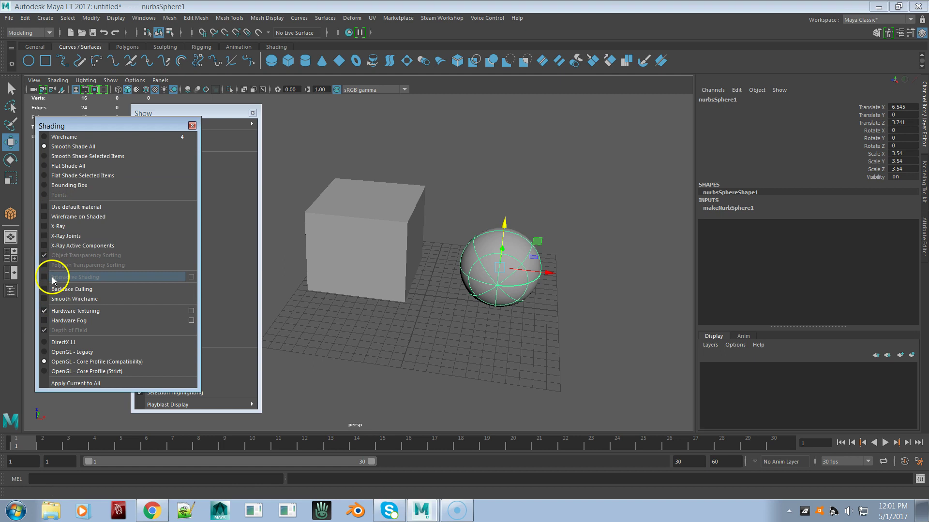
Step: Try the Wireframe, Flat Shade All and Flat Shade Selected Items modes, return to Smooth Shade All, and close the floating Shading window
left_click(43, 138)
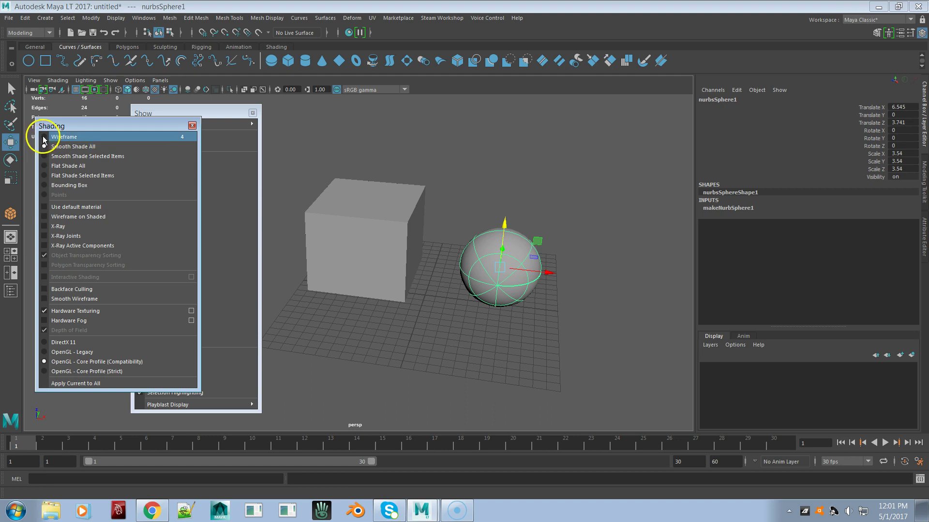
left_click(44, 168)
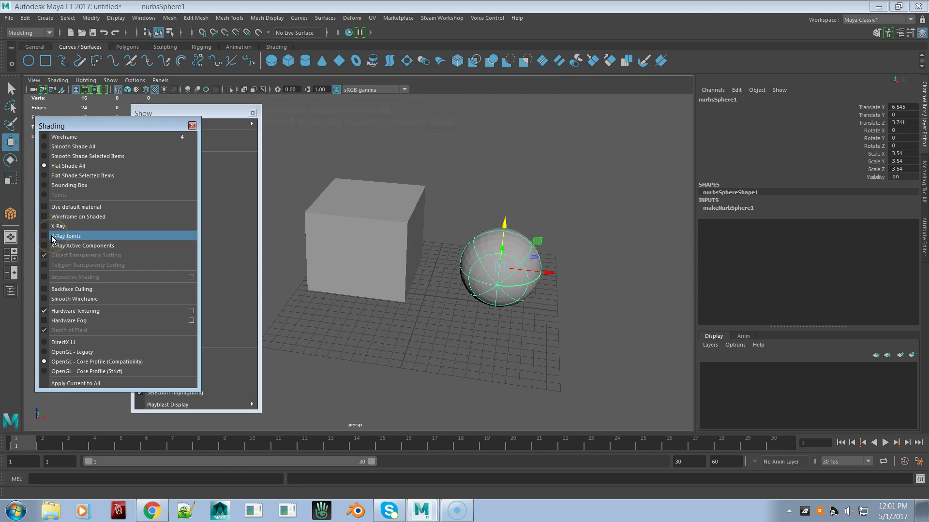
left_click(45, 167)
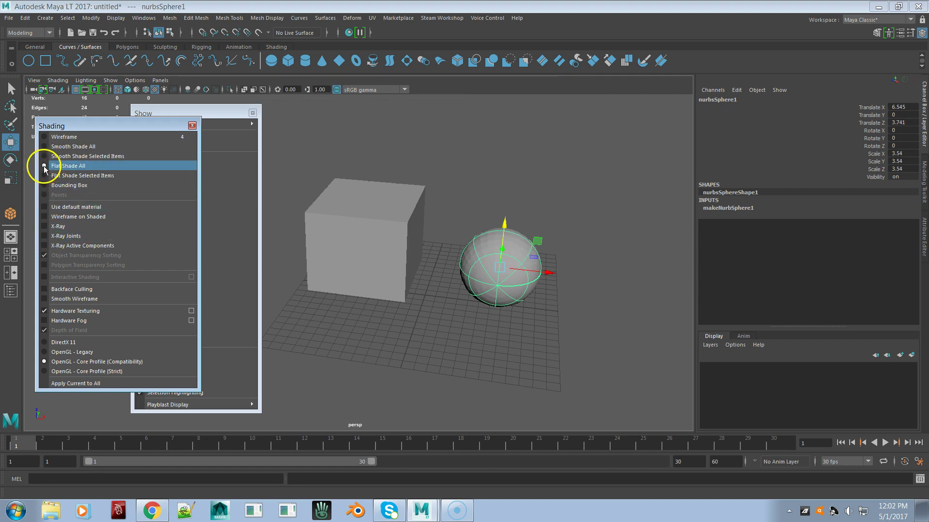
left_click(44, 180)
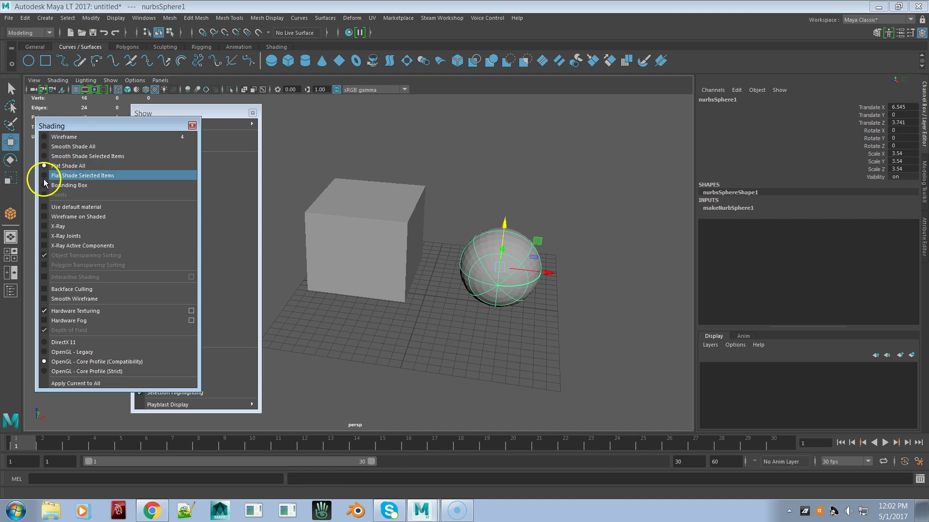
left_click(45, 146)
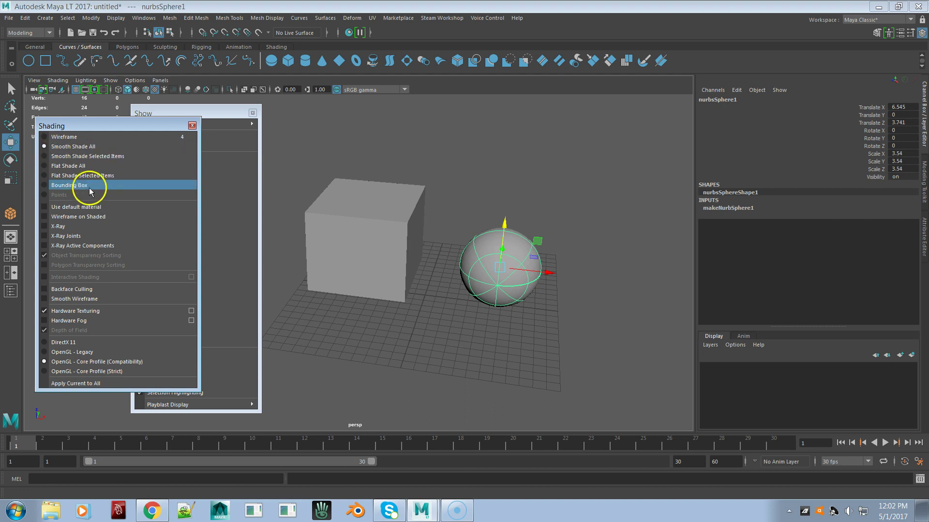
left_click(192, 125)
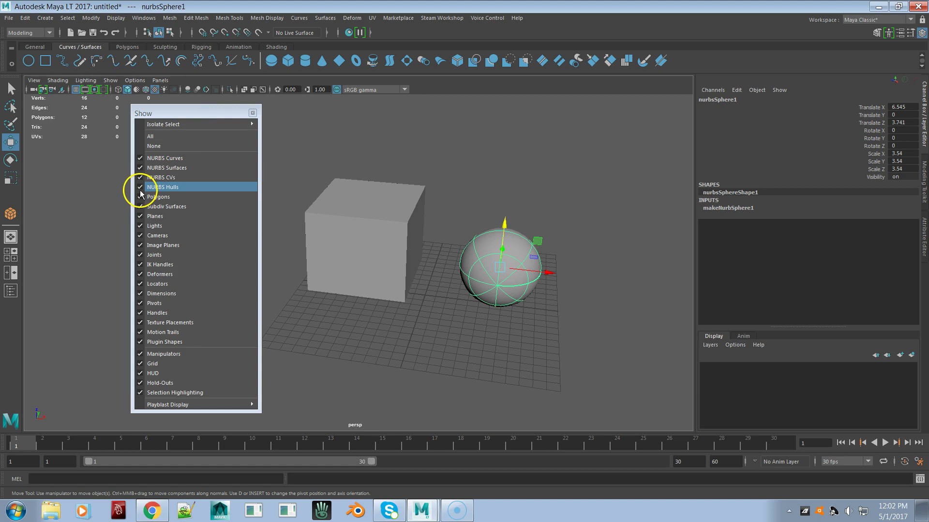
Step: Detach the Playblast Display options into a floating window and move it below the cube, clear of the viewport objects
mouse_move(224, 404)
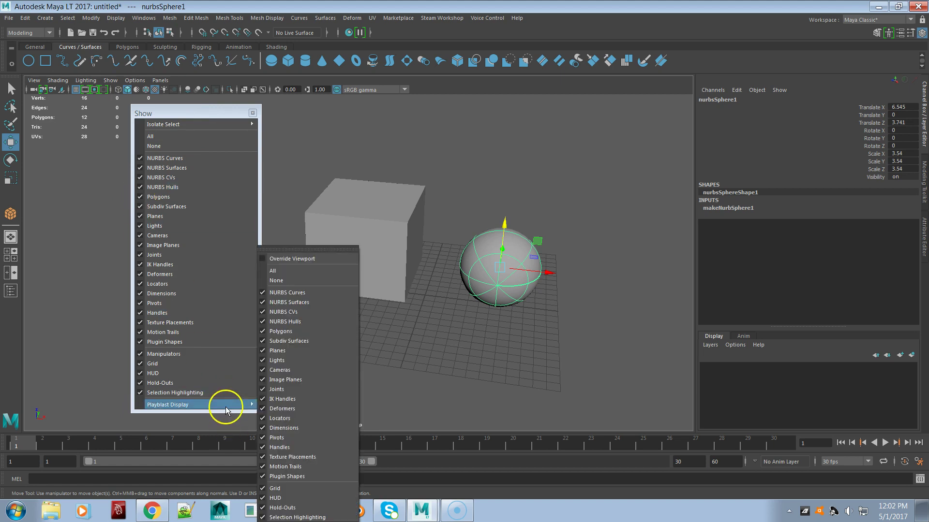
left_click(332, 250)
left_click_drag(332, 249, 353, 141)
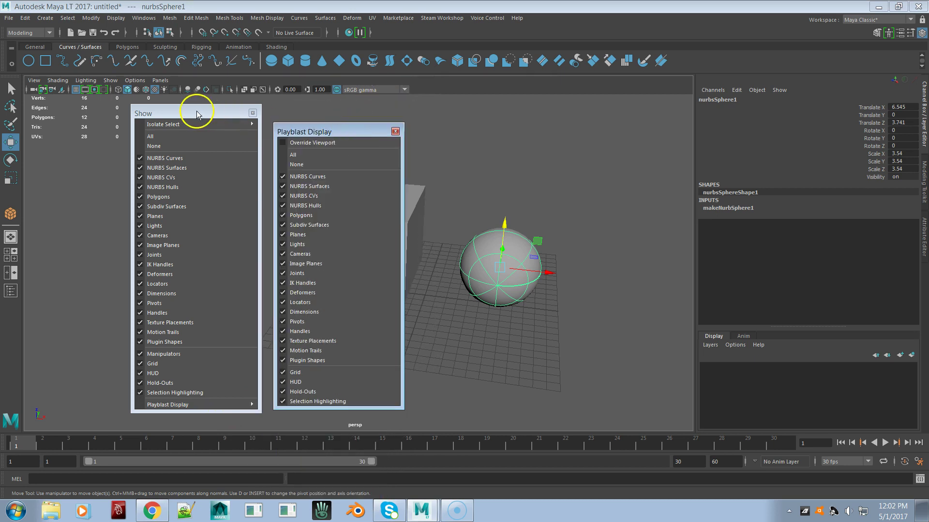
left_click(195, 114)
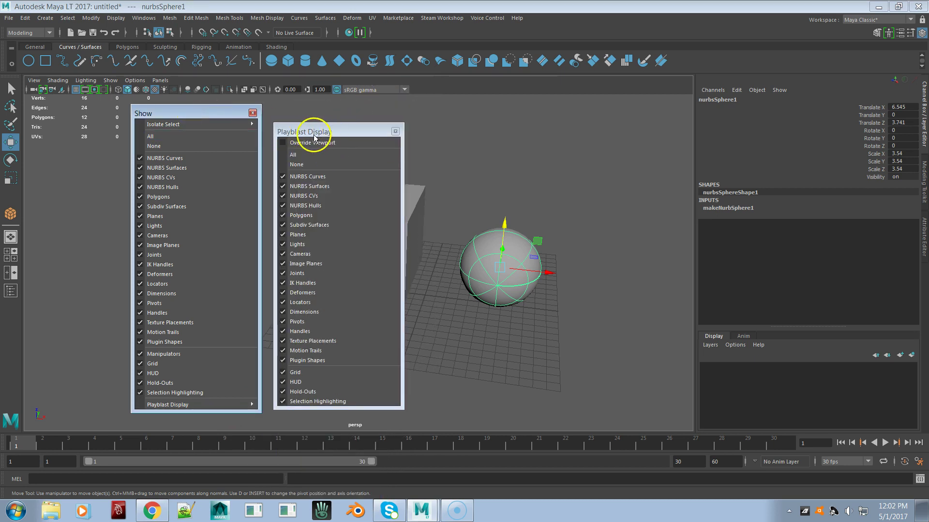
left_click_drag(321, 135, 339, 405)
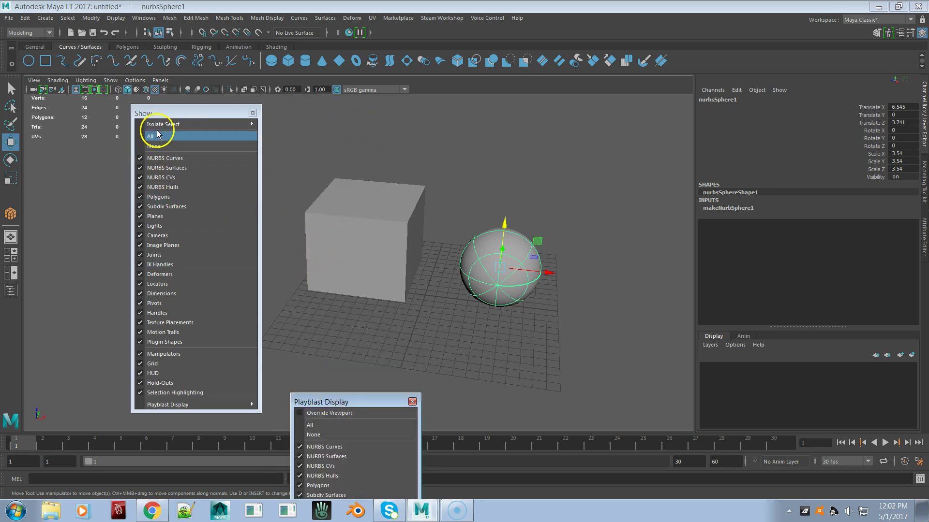
Step: Hide and restore the cube twice with the Polygons option in the floating Show window
left_click(142, 198)
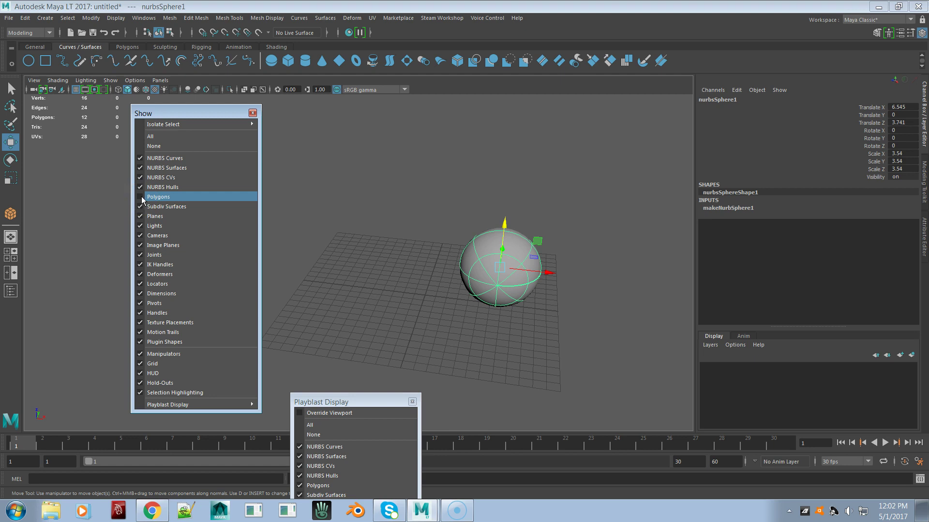
left_click(141, 197)
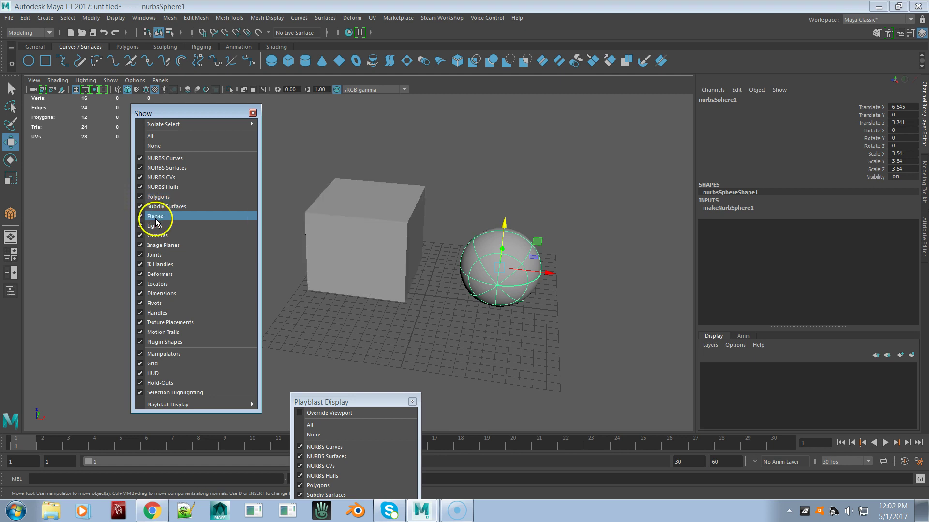
left_click(141, 197)
left_click(140, 198)
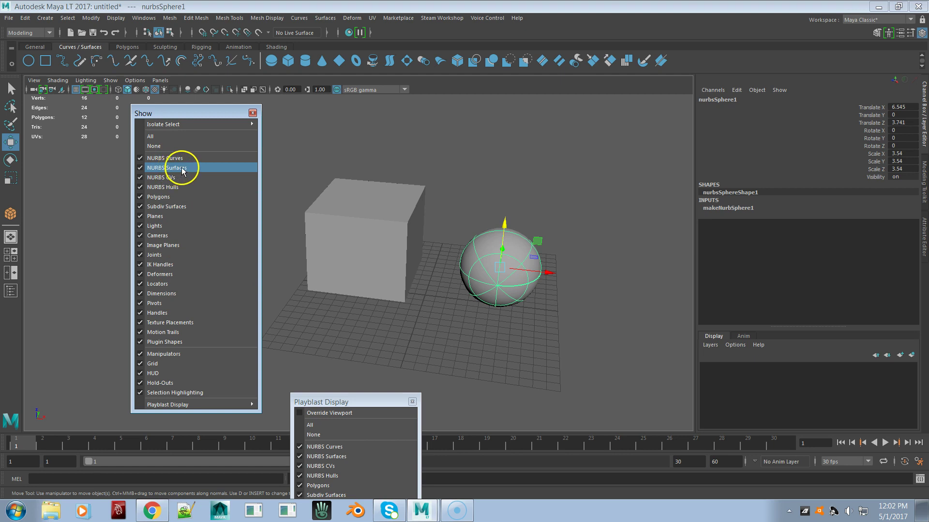
Step: Open the voice command search, move its window off the sphere, search for "viewport", and review the viewport hide and show commands
left_click(479, 20)
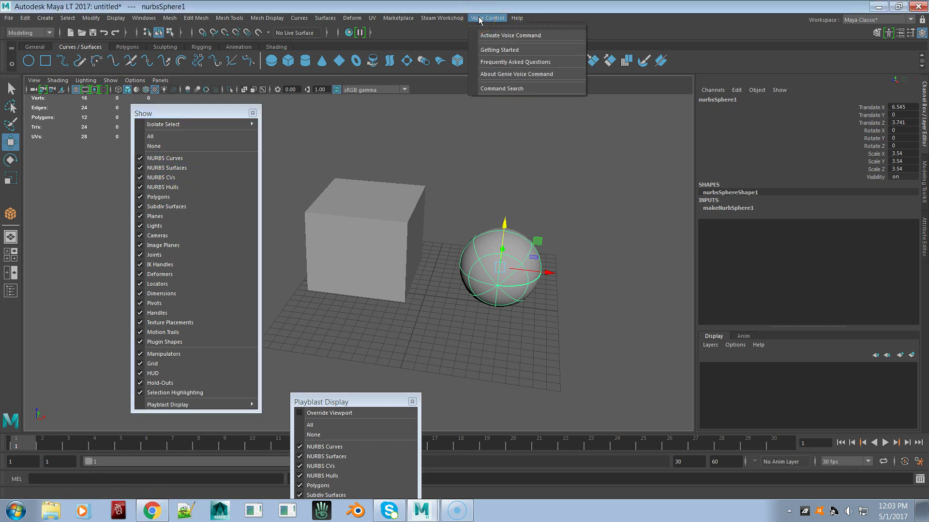
left_click(496, 89)
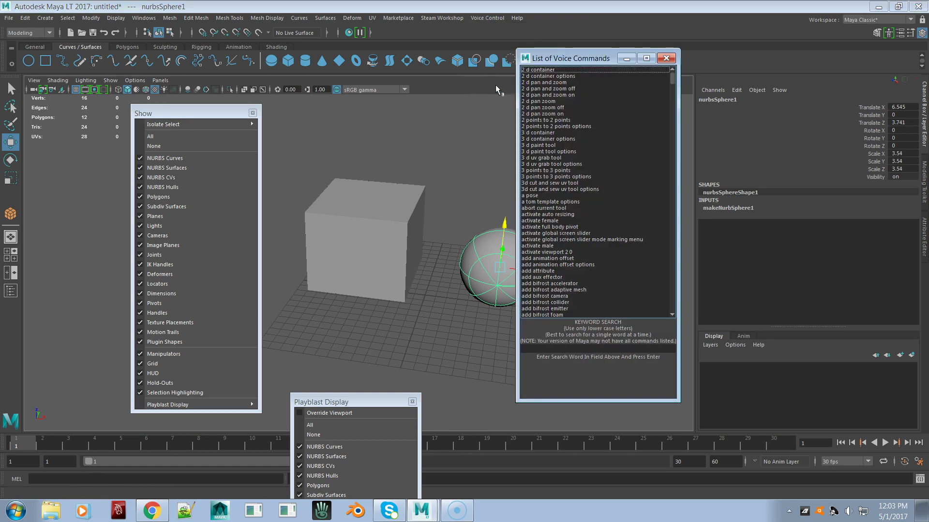
left_click_drag(659, 50, 698, 48)
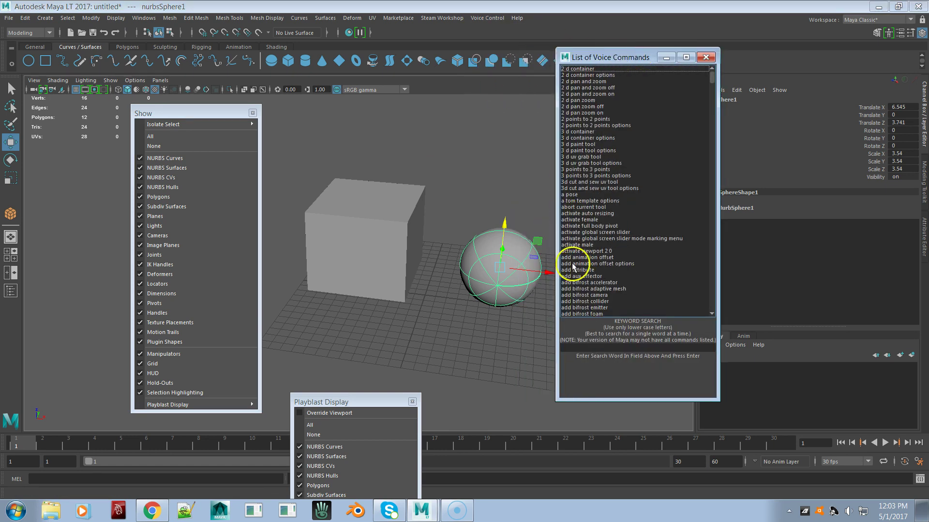
left_click(605, 346)
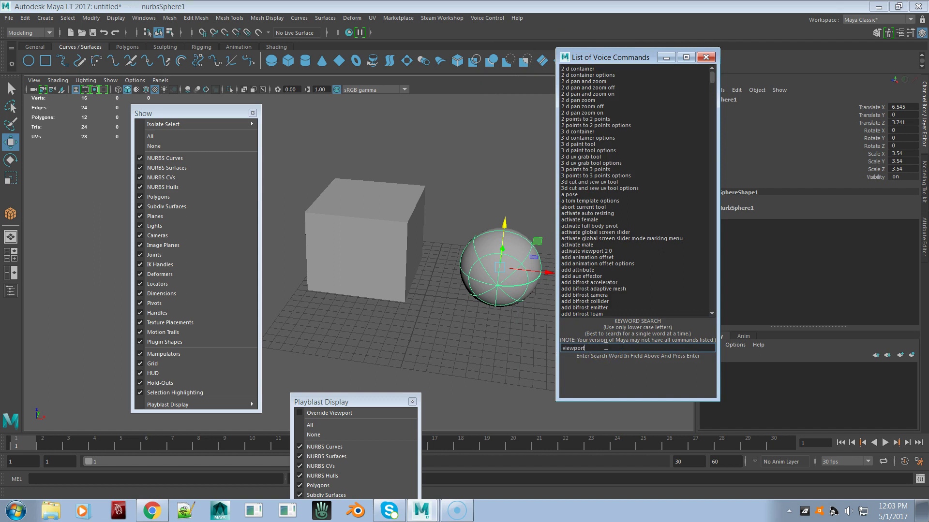
key("Return")
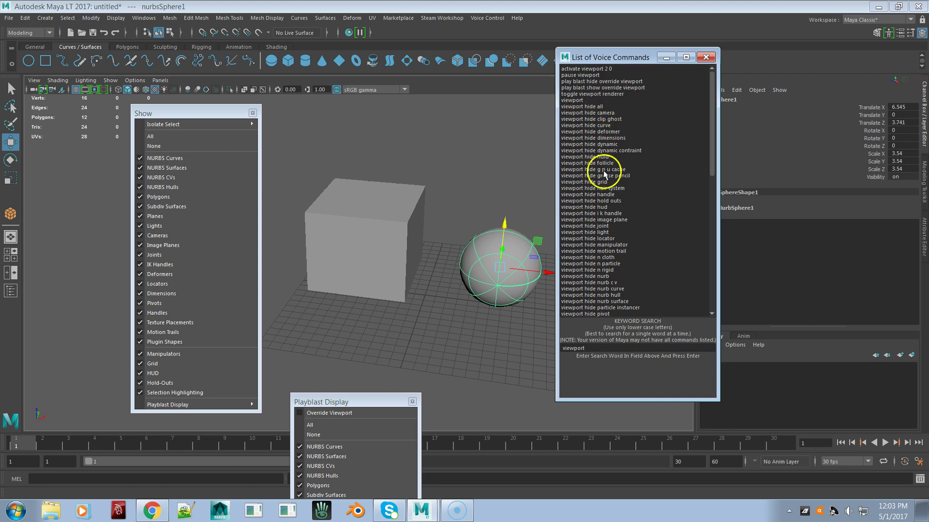
scroll(599, 186, "down", 1)
scroll(599, 186, "down", 3)
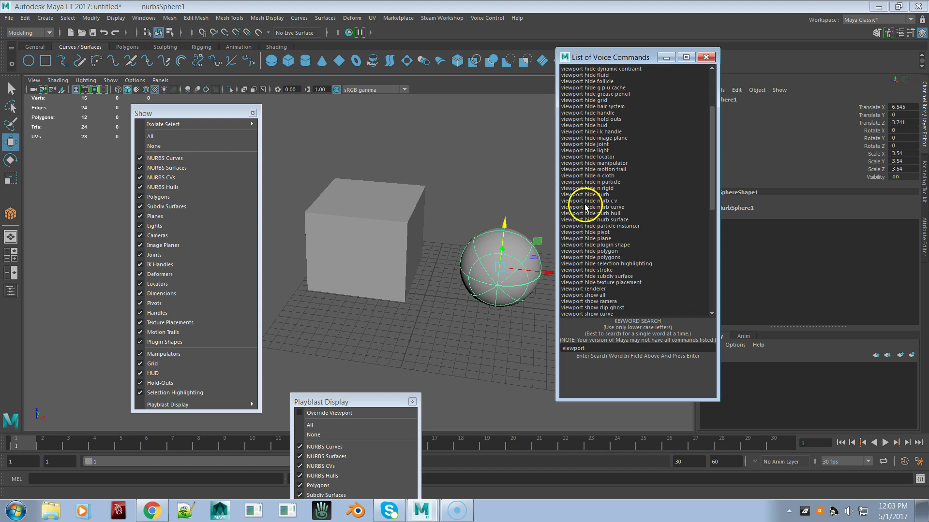
scroll(601, 193, "down", 3)
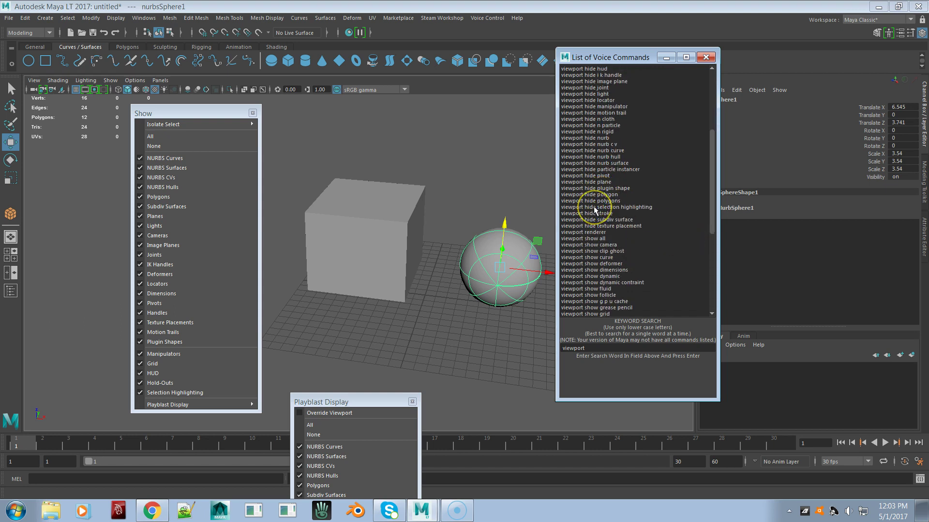
scroll(593, 206, "up", 6)
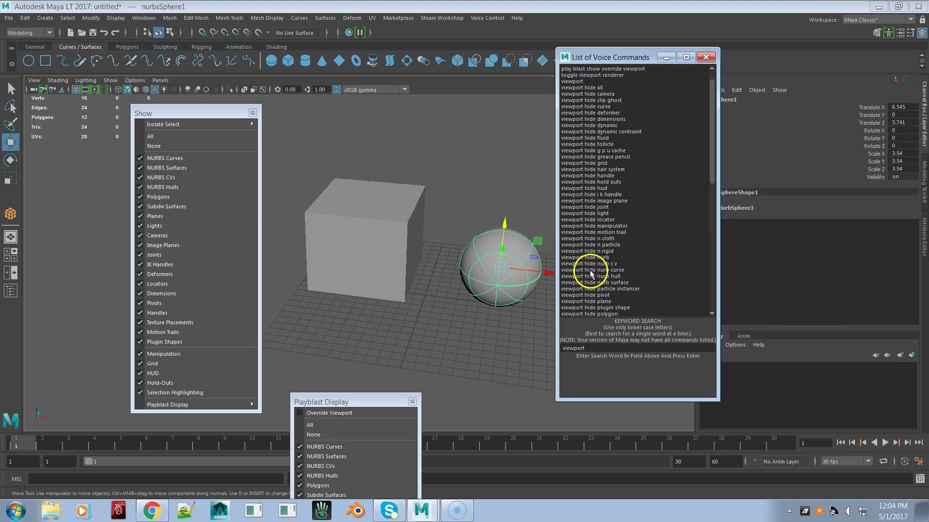
scroll(606, 269, "down", 2)
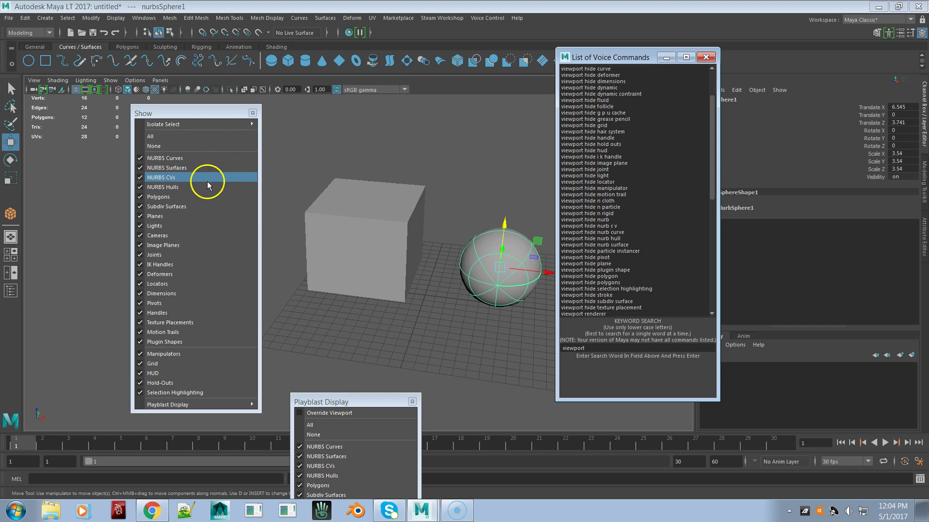
Step: Toggle the Polygons display off and on three times beside the voice command list
left_click(159, 197)
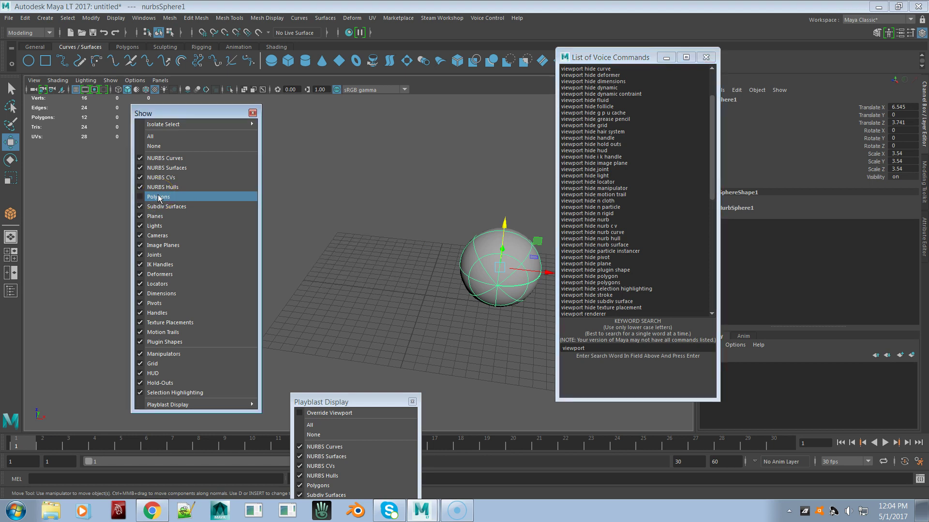
left_click(159, 198)
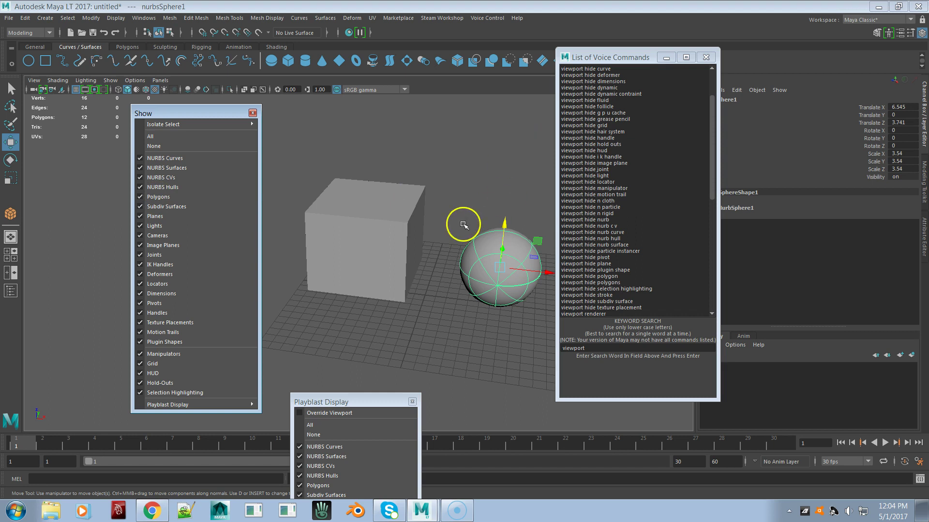
left_click(169, 197)
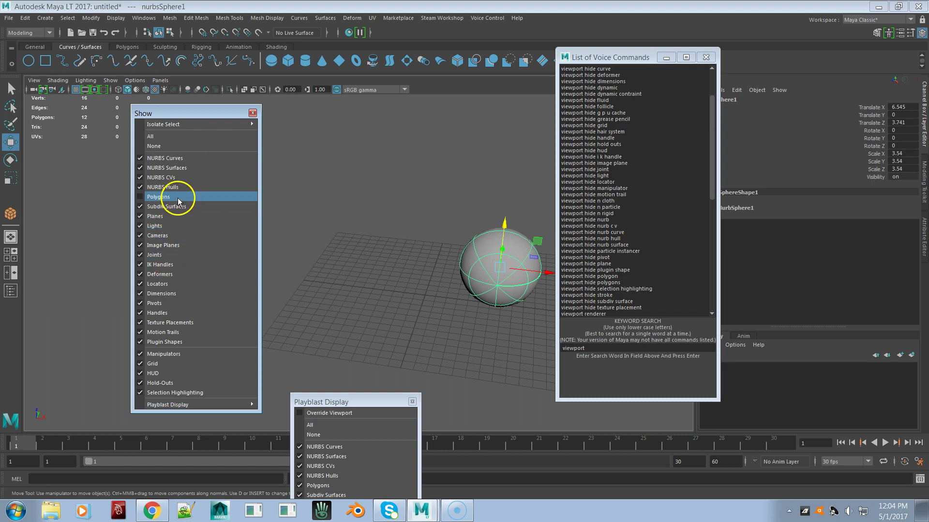
left_click(140, 196)
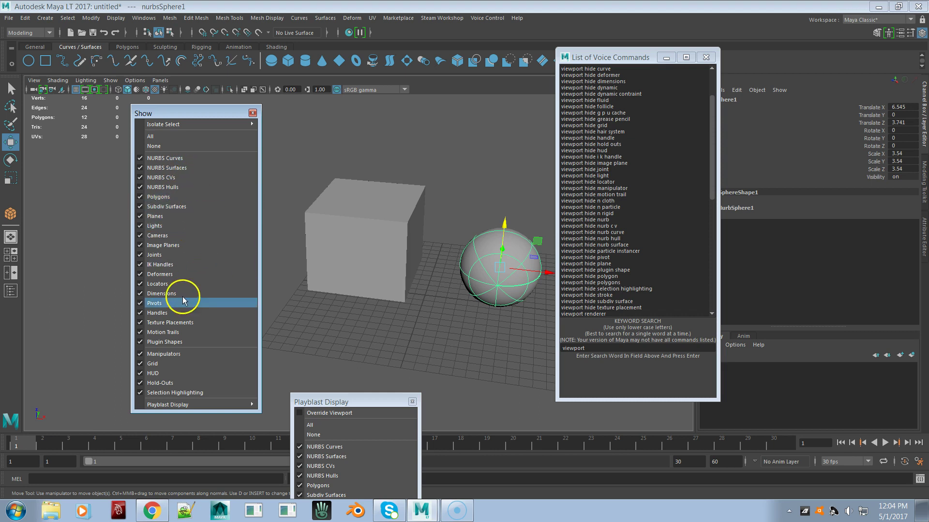
left_click(141, 196)
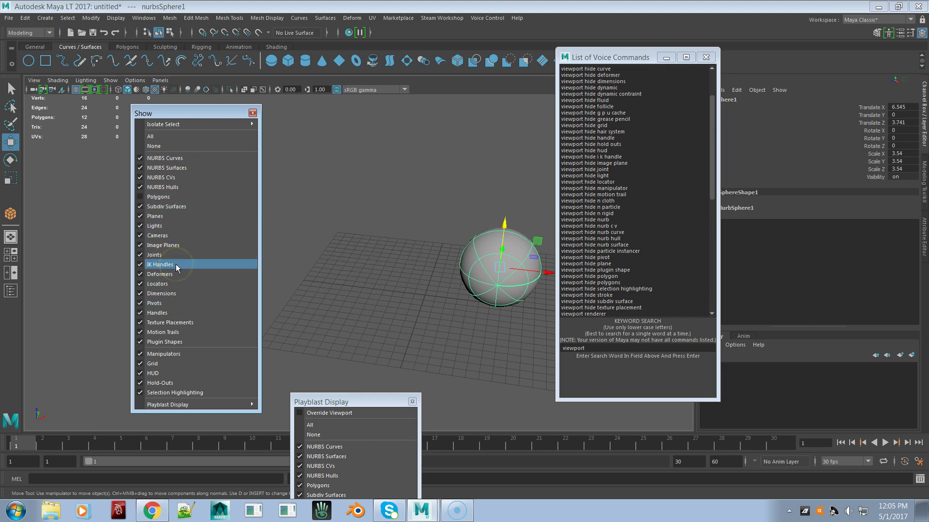
left_click(142, 197)
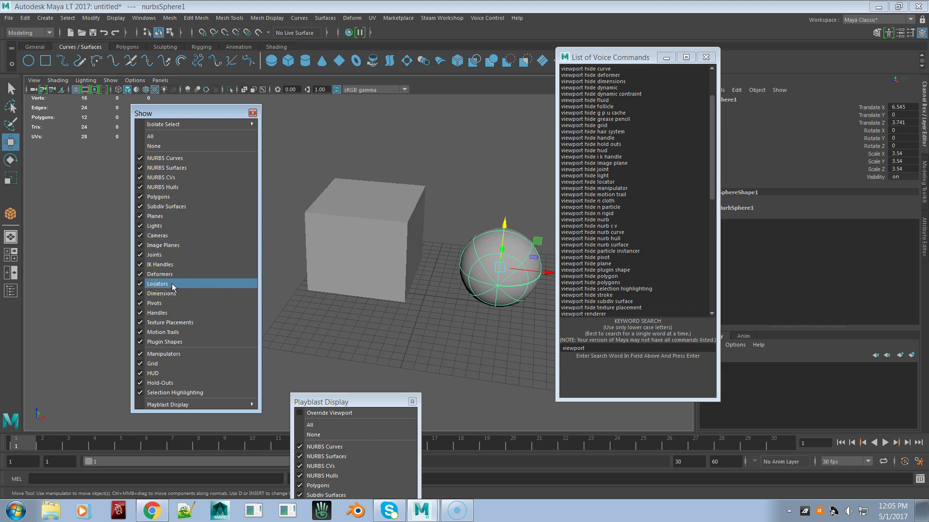
Step: Move the Show window away from the cube and place the Playblast Display window beside it to compare their options
mouse_move(184, 124)
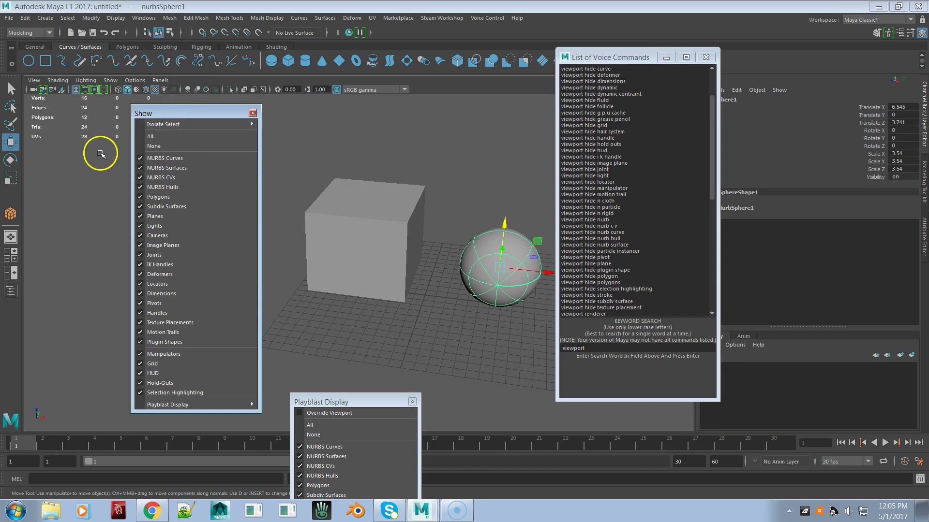
left_click_drag(227, 113, 183, 108)
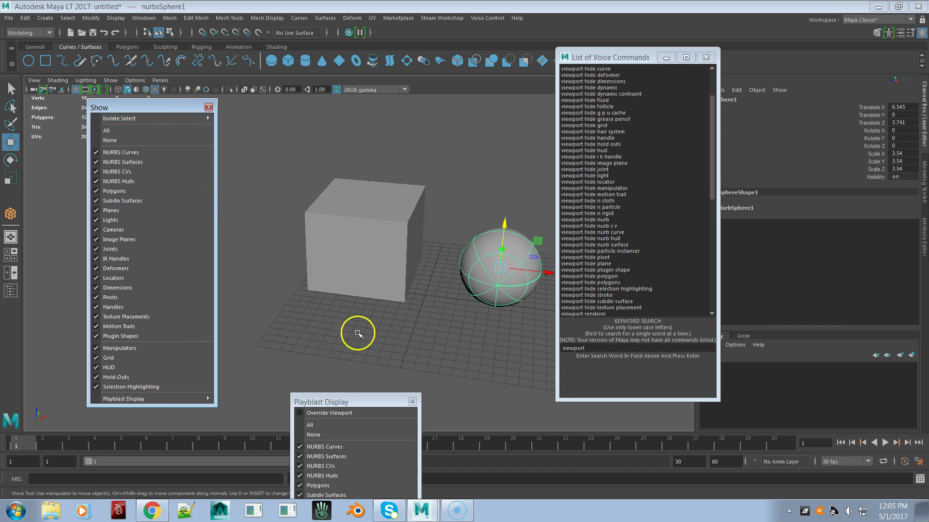
left_click_drag(351, 397, 287, 134)
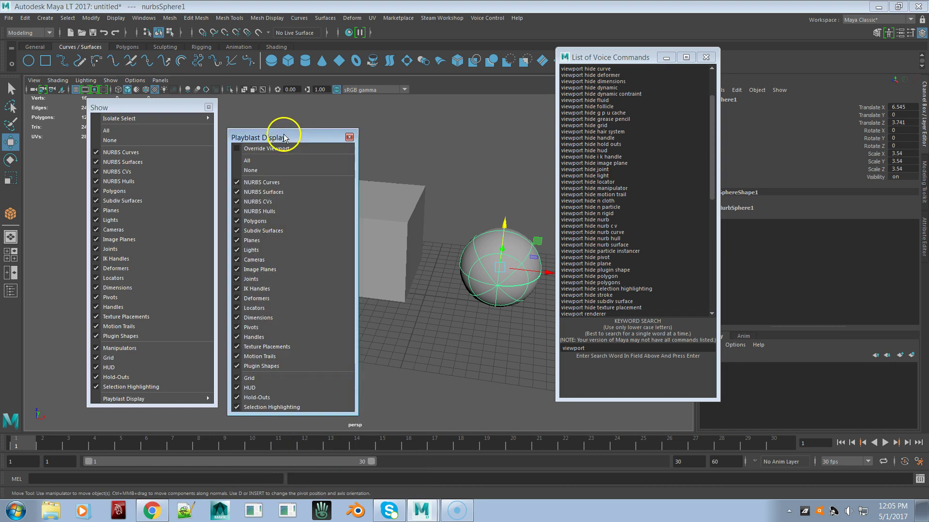
left_click(268, 223)
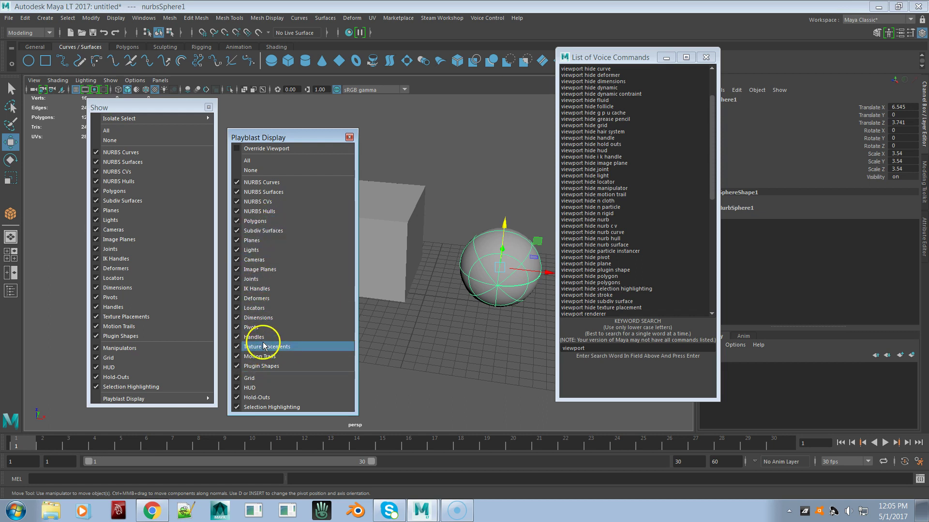
left_click(55, 82)
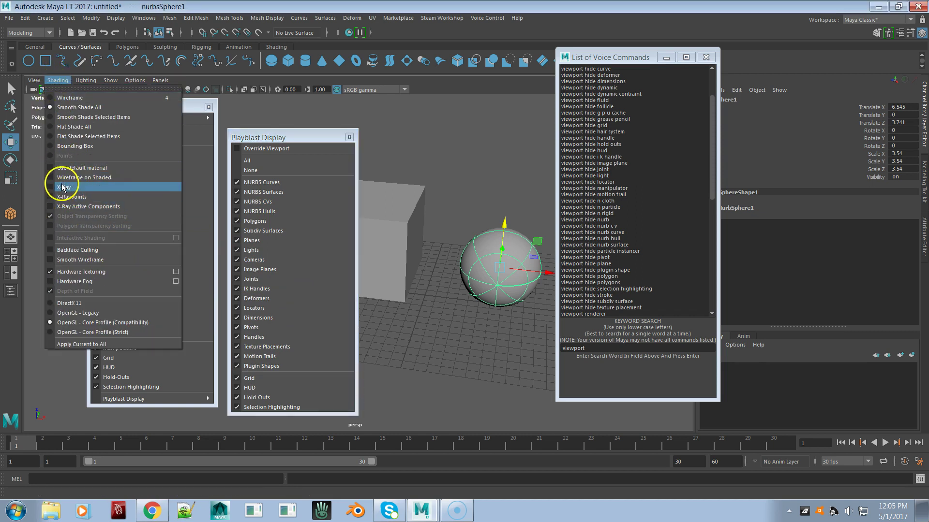
left_click(71, 382)
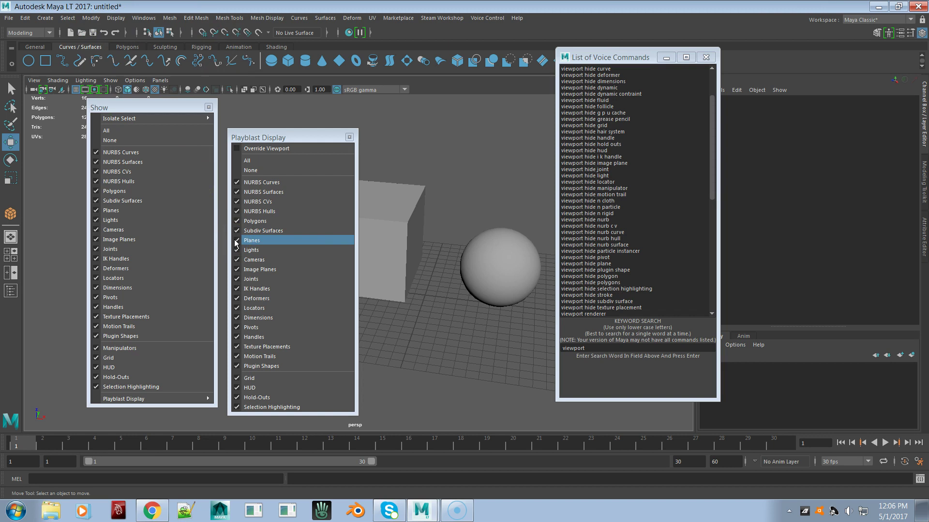
Step: Detach the Hide Geometry options of the Display commands as a floating window
left_click(116, 18)
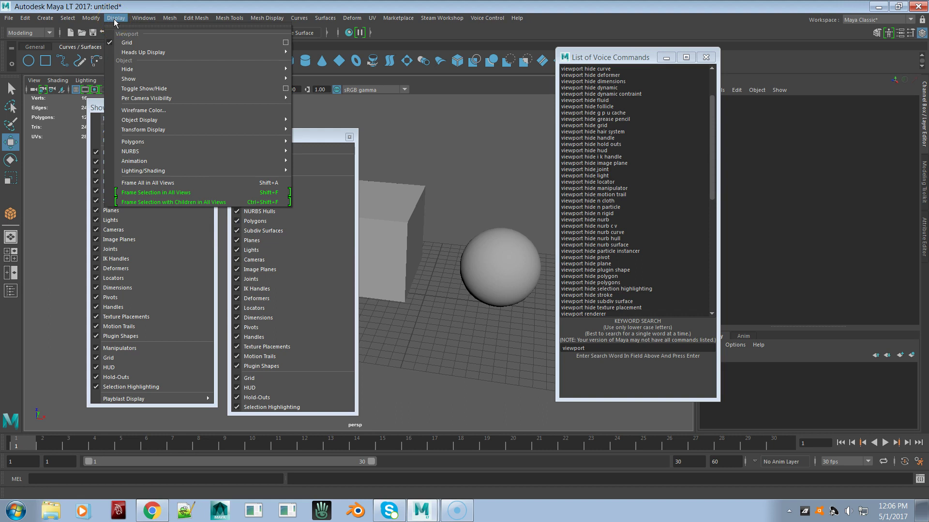
left_click(140, 78)
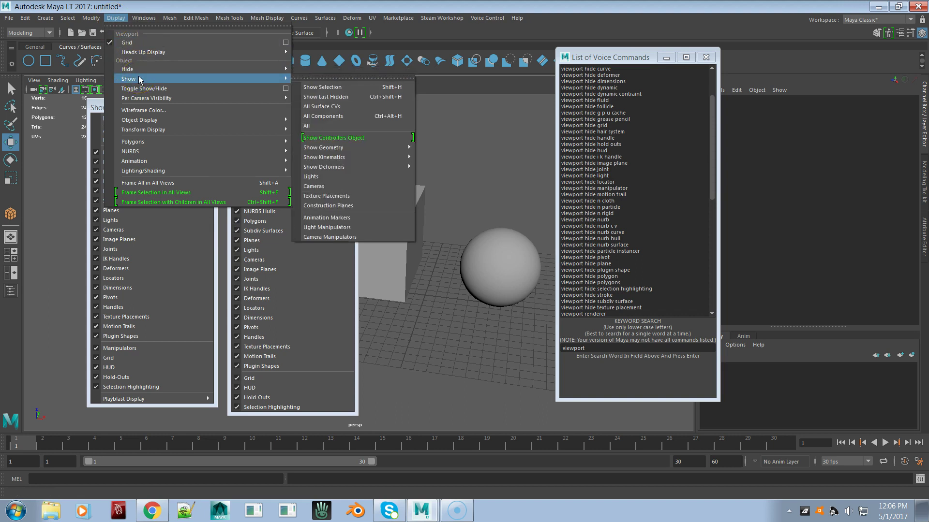
left_click(155, 68)
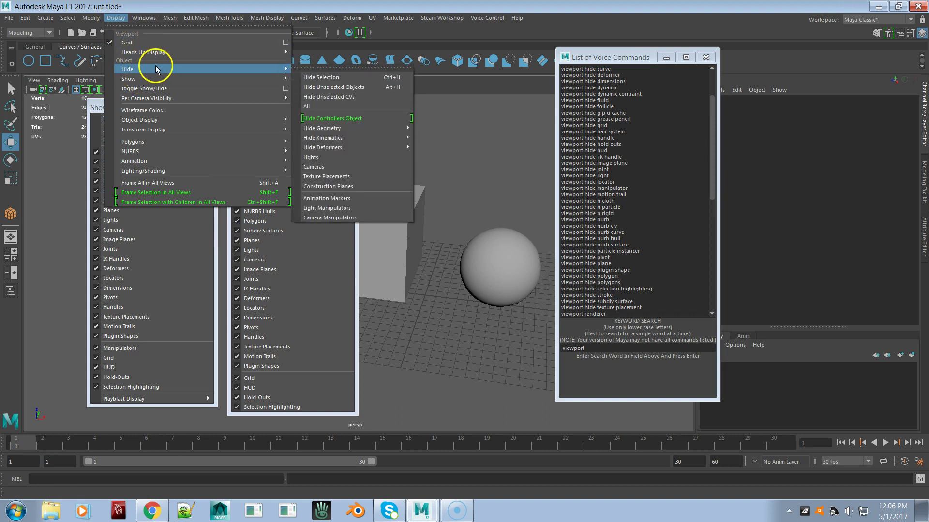
mouse_move(368, 129)
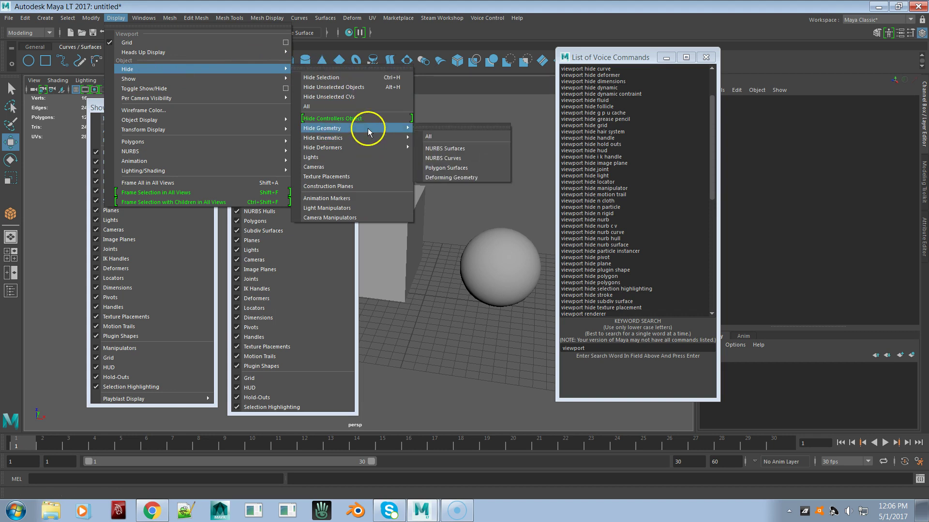
left_click(429, 127)
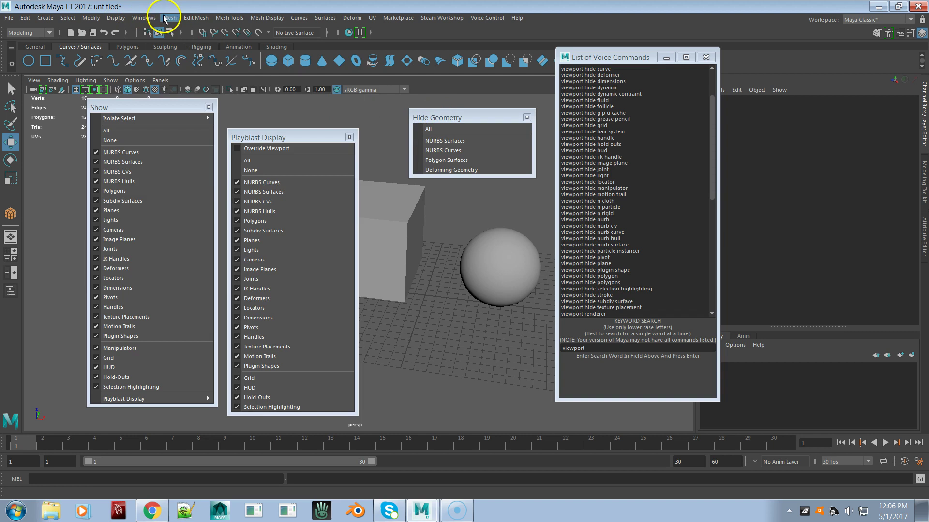
Step: Detach the Show Geometry options as a floating window and place it below the Hide Geometry window
left_click(124, 19)
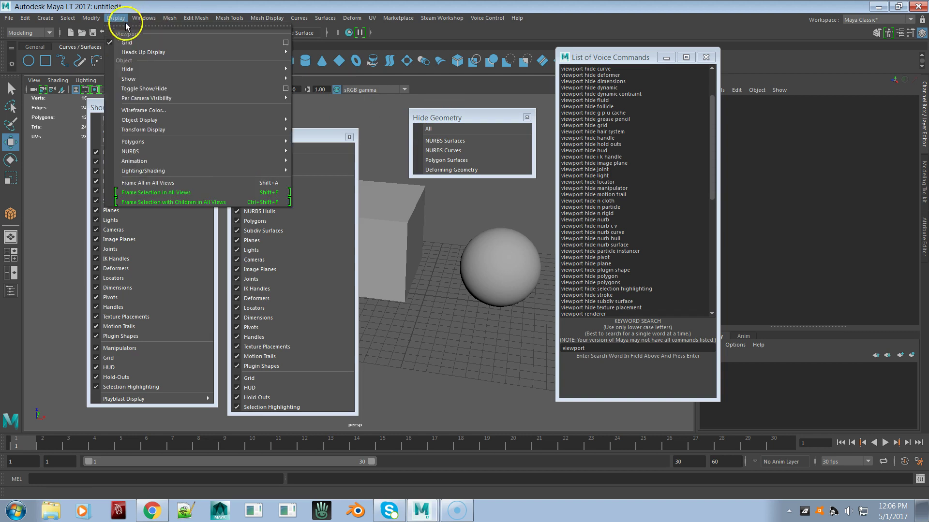
mouse_move(158, 77)
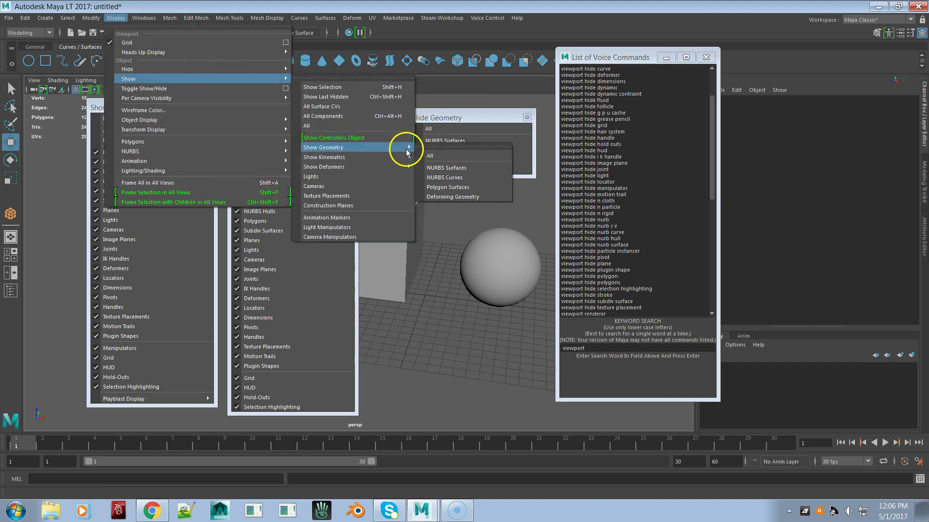
left_click(422, 146)
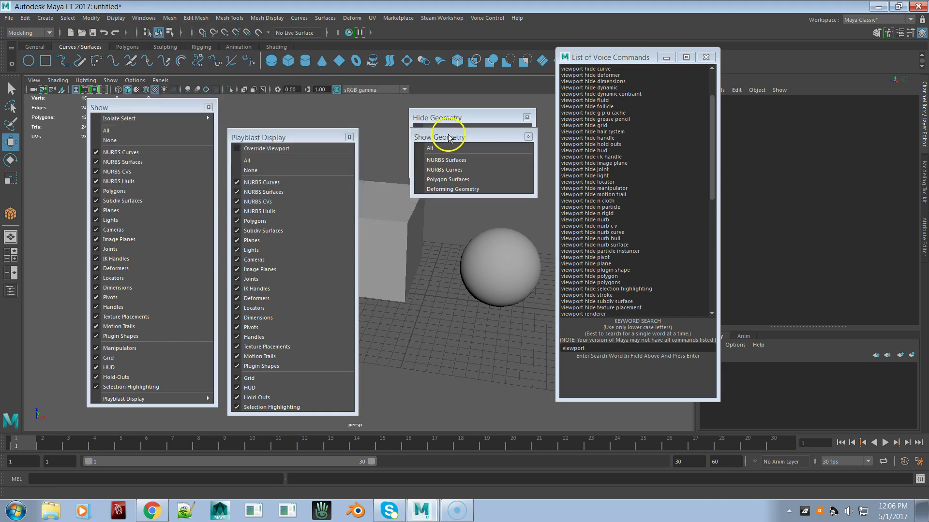
left_click_drag(429, 188, 419, 246)
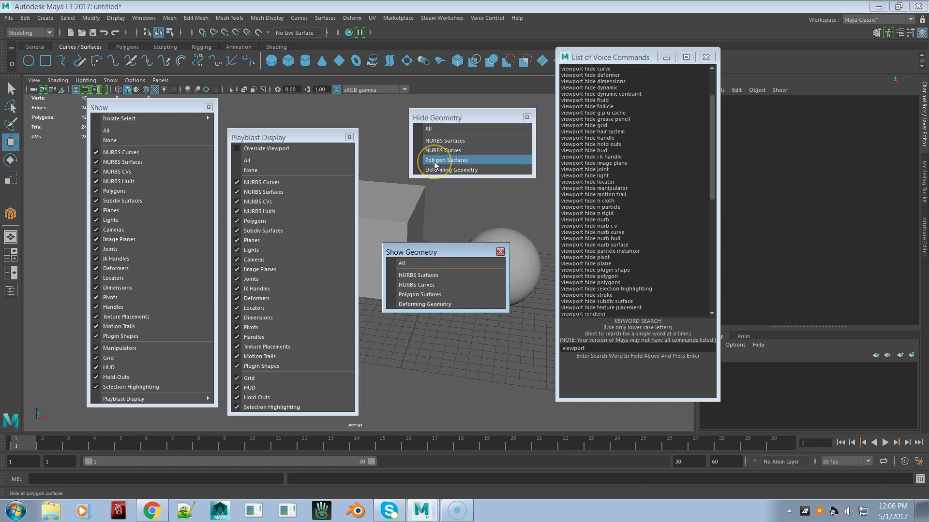
Step: Search the voice command list for "hide" and examine the commands for hiding geometry, NURBS and polygon surfaces
left_click(449, 161)
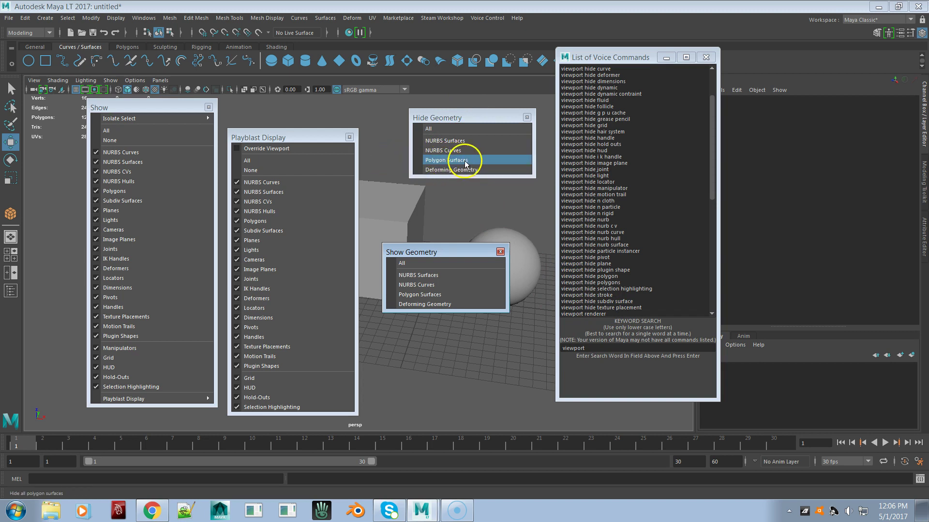
double_click(598, 348)
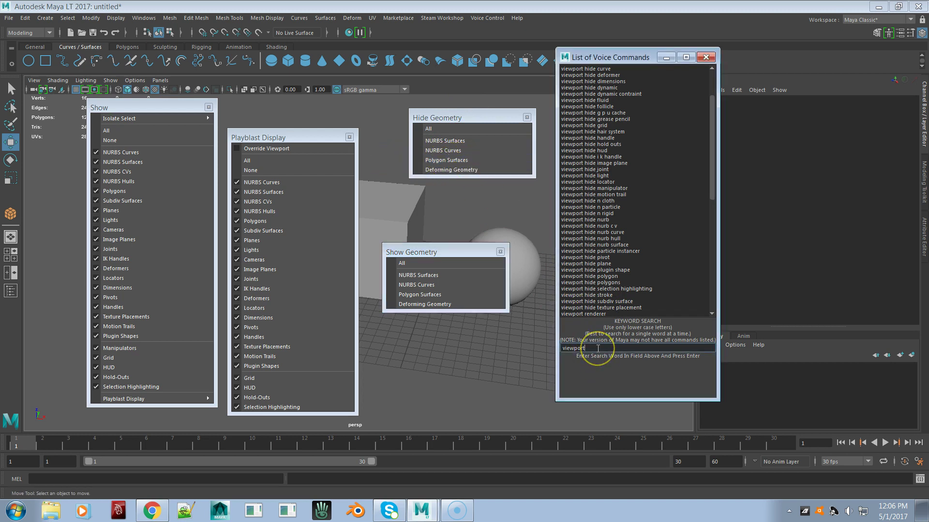
type("ide")
key("Return")
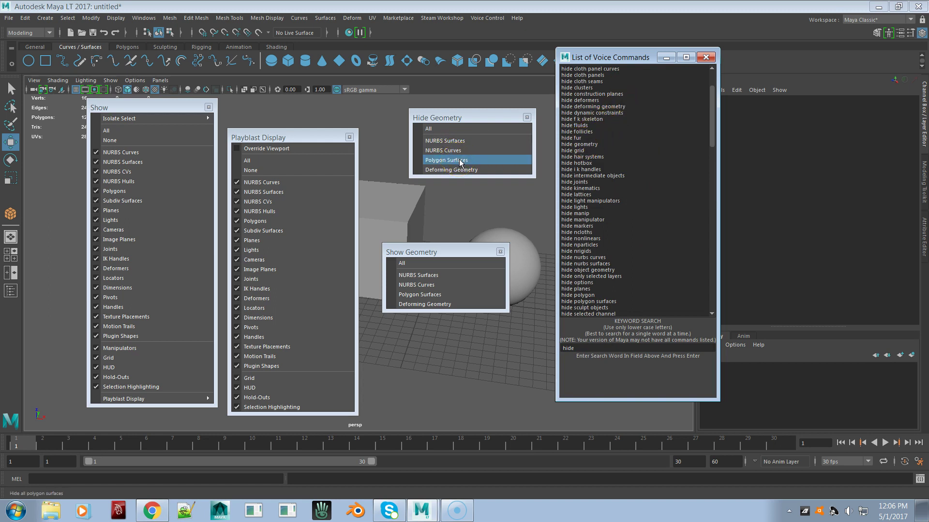
scroll(599, 222, "down", 5)
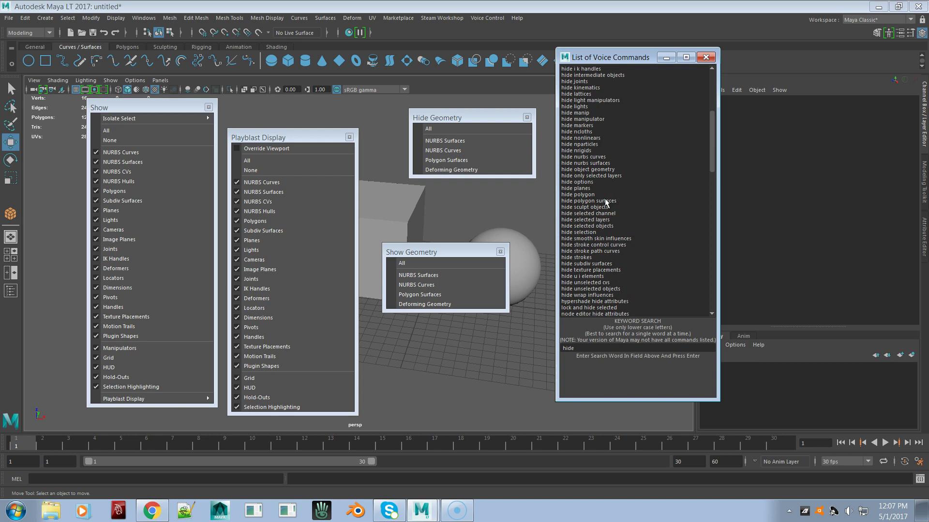
scroll(605, 203, "up", 4)
scroll(602, 205, "up", 4)
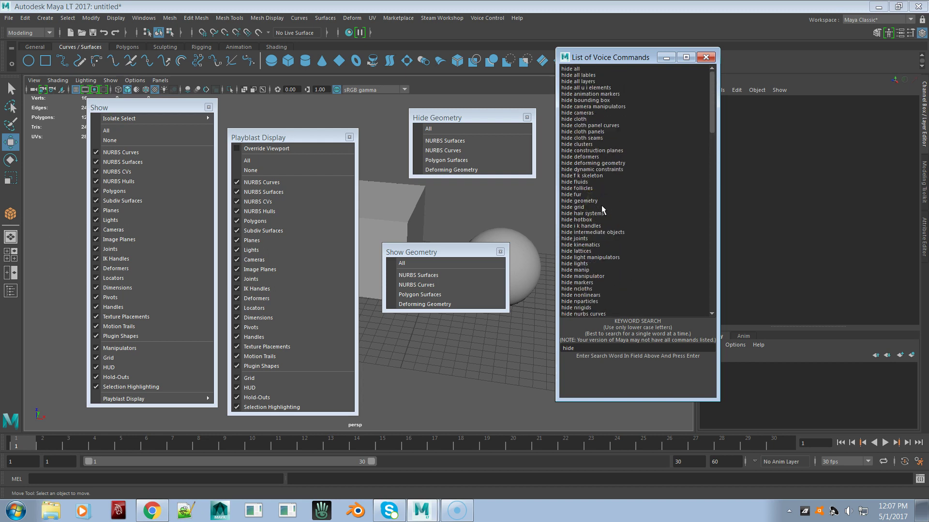
scroll(601, 206, "down", 9)
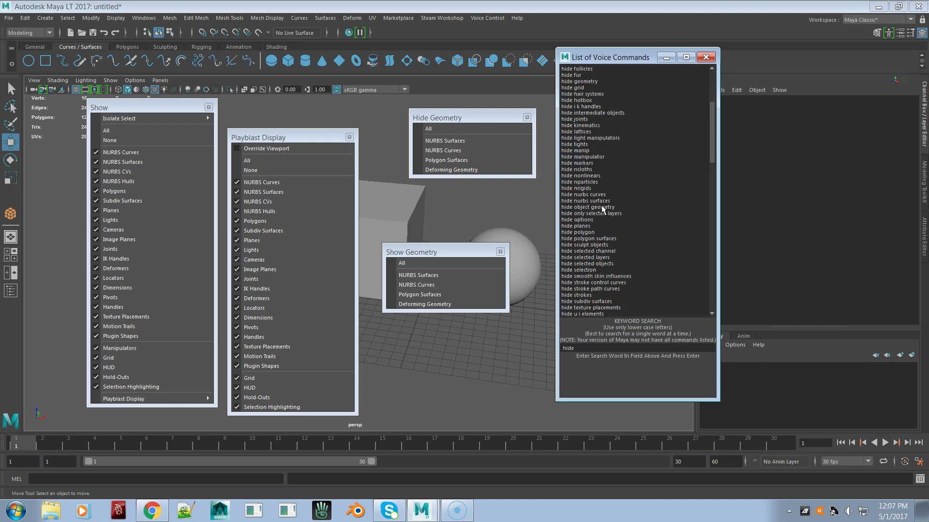
scroll(602, 206, "down", 4)
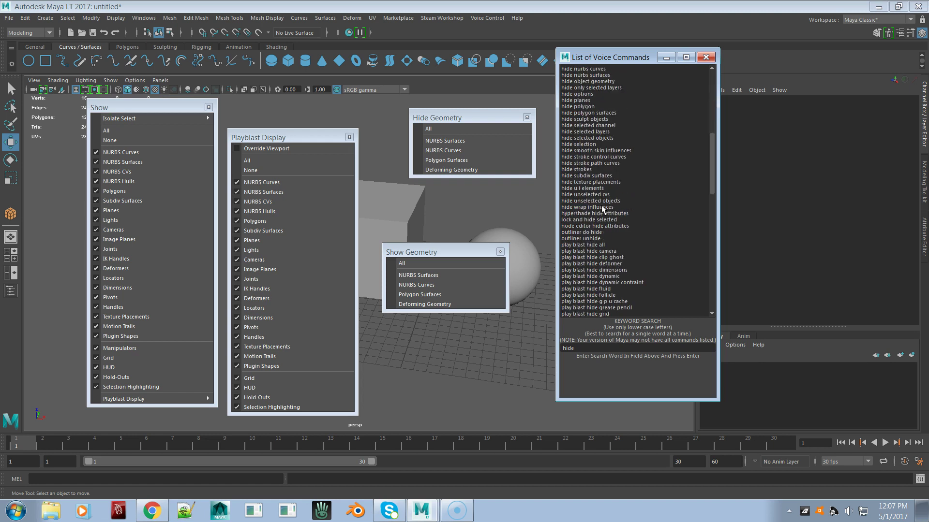
scroll(602, 208, "up", 10)
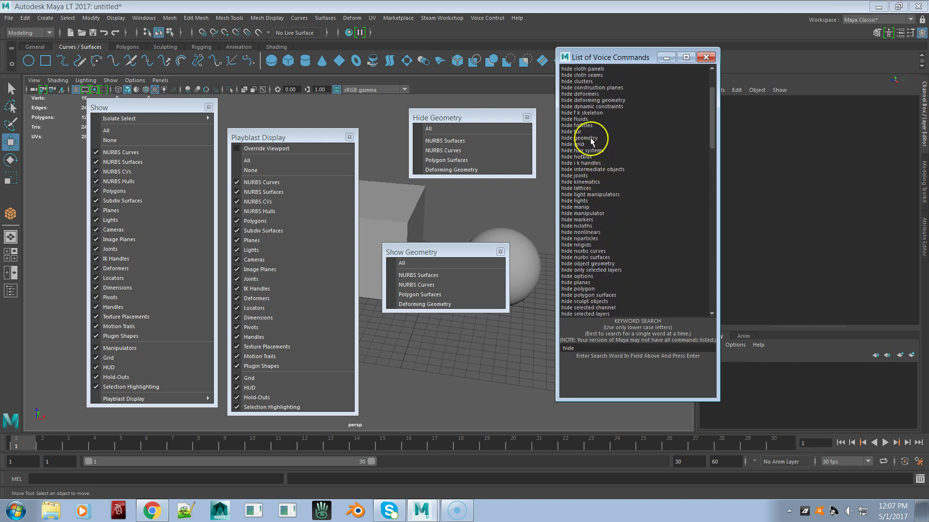
Step: Hide all geometry with the floating Hide Geometry window, and restore it with the All option of Show Geometry
left_click(416, 129)
left_click(418, 129)
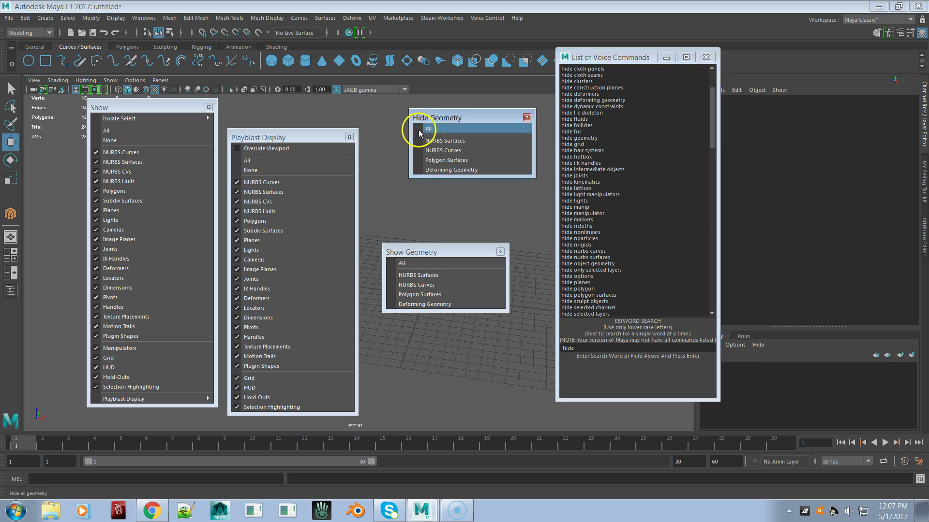
left_click(441, 263)
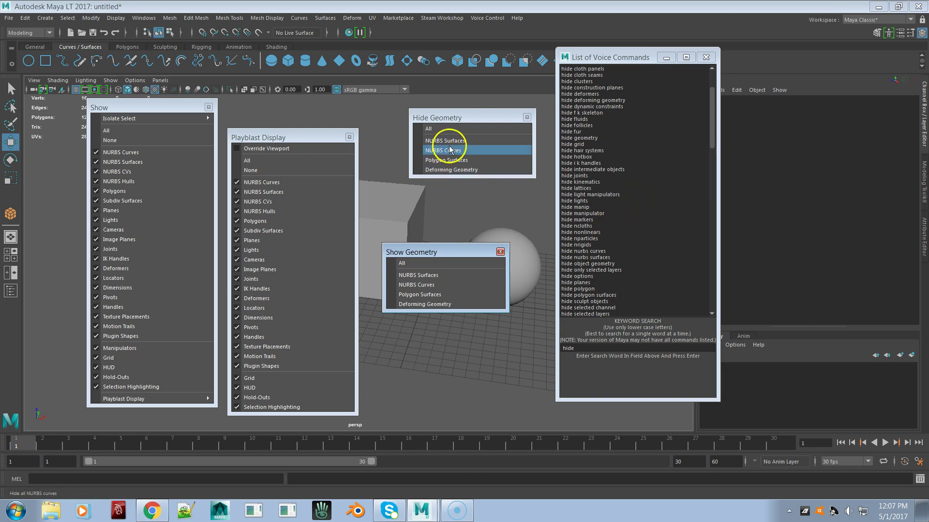
left_click(427, 129)
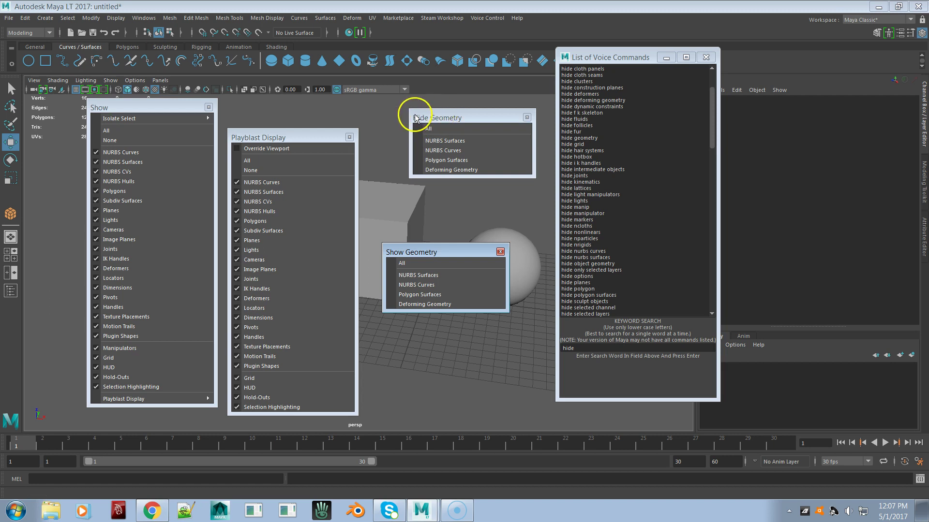
left_click(442, 151)
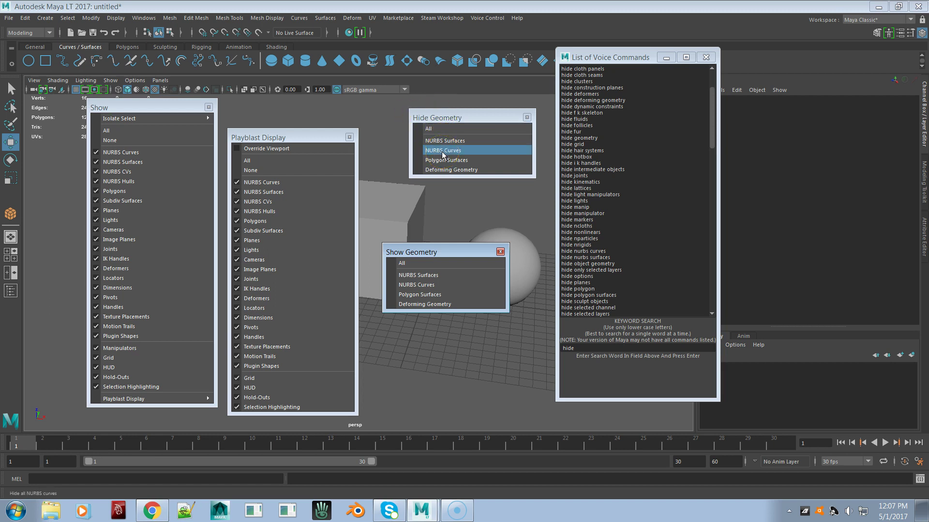
left_click(436, 142)
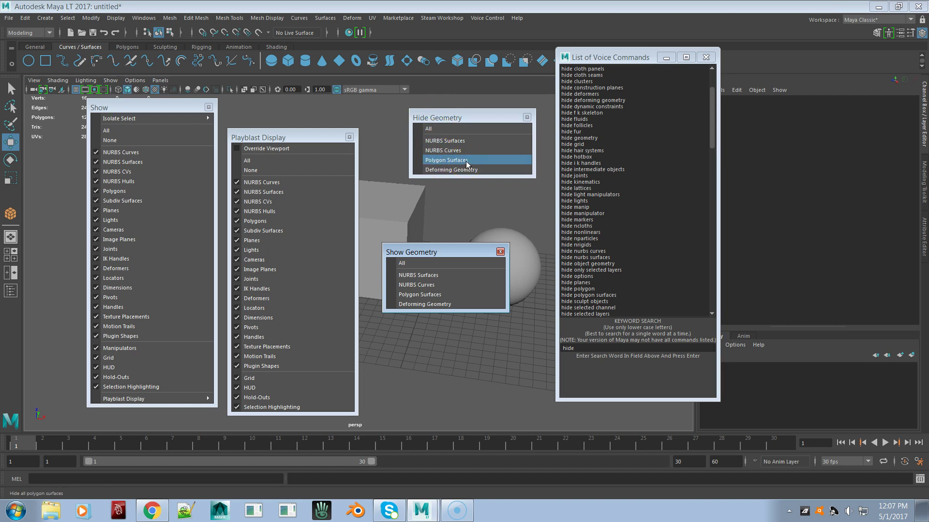
left_click(426, 117)
left_click(439, 169)
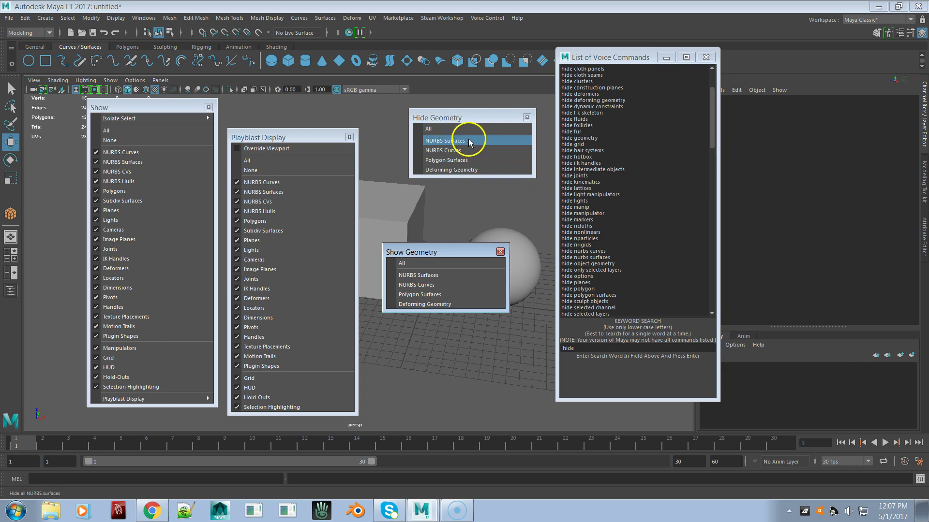
Step: Search the voice command list for "hide geometry"
left_click(599, 349)
type("hide geometry")
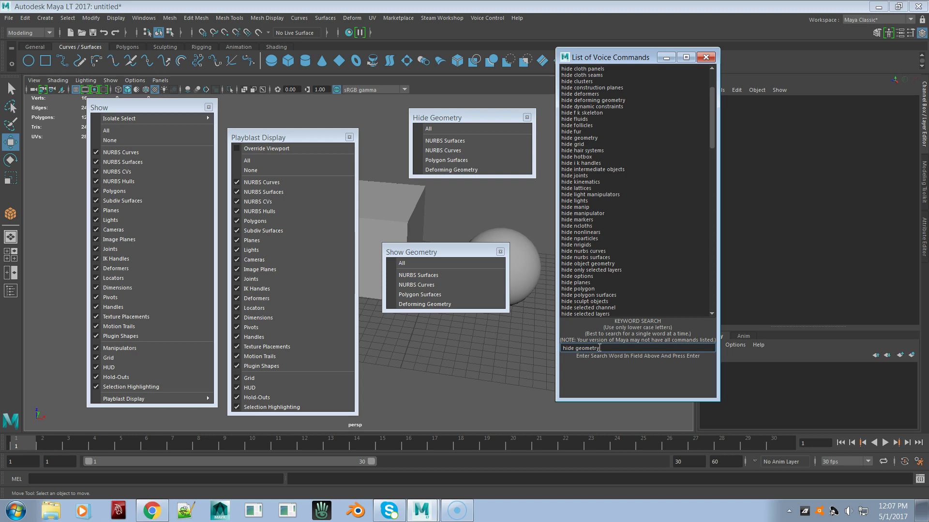
key("Return")
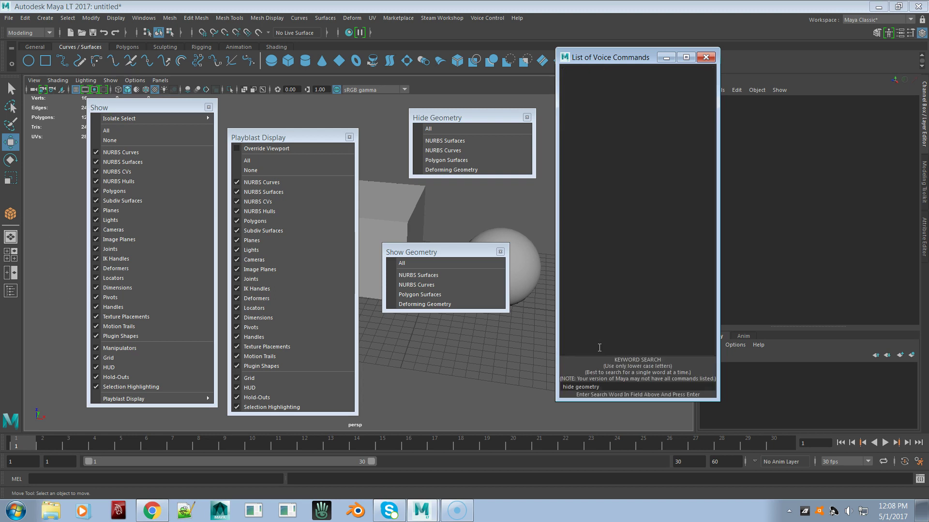
Step: Shorten the voice command search to "hide" and look for the hide geometry command in the list
left_click(596, 388)
left_click(599, 387)
left_click_drag(599, 387, 565, 387)
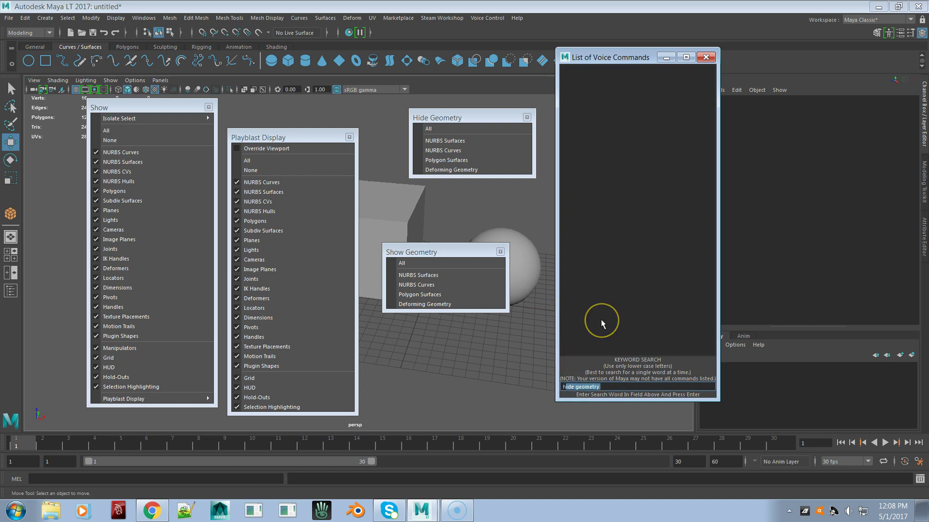
type("ide")
key("Return")
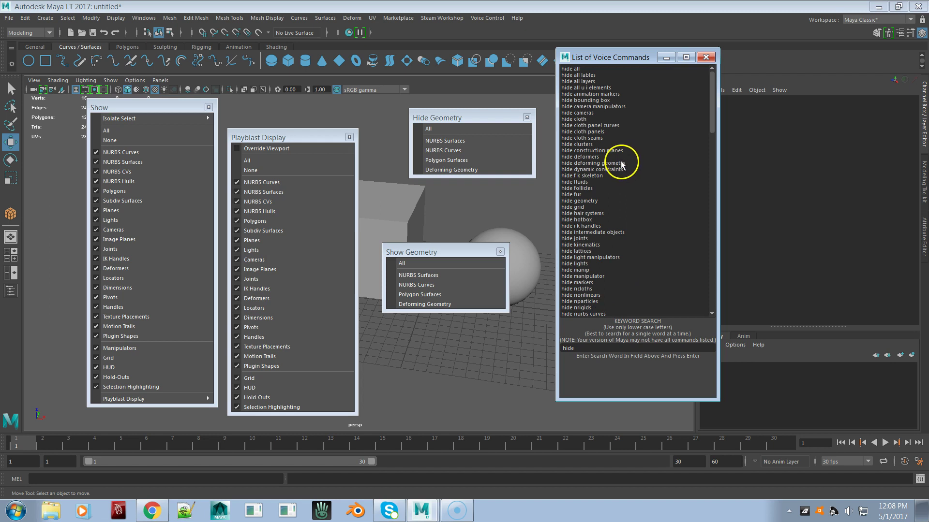
scroll(619, 163, "down", 3)
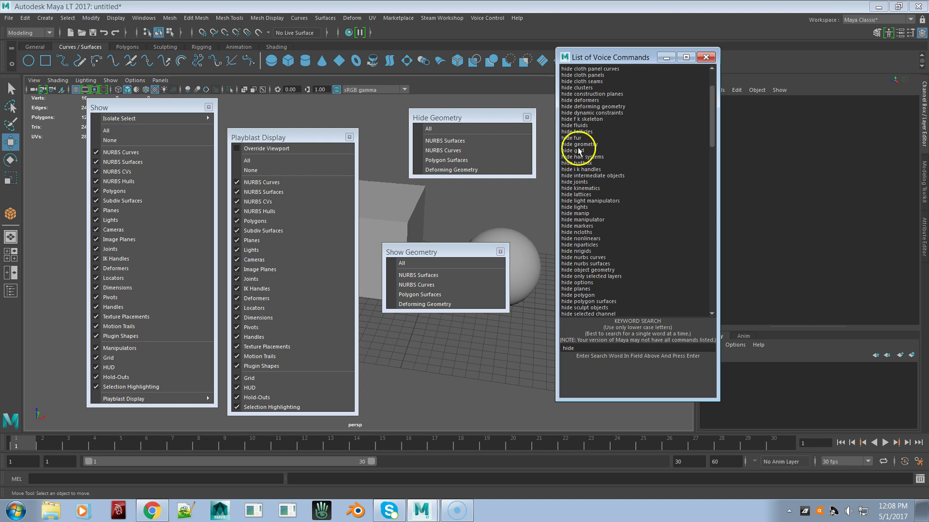
Step: Extend the voice command search to "hide geometry" and rerun it until only that command is listed
left_click(598, 347)
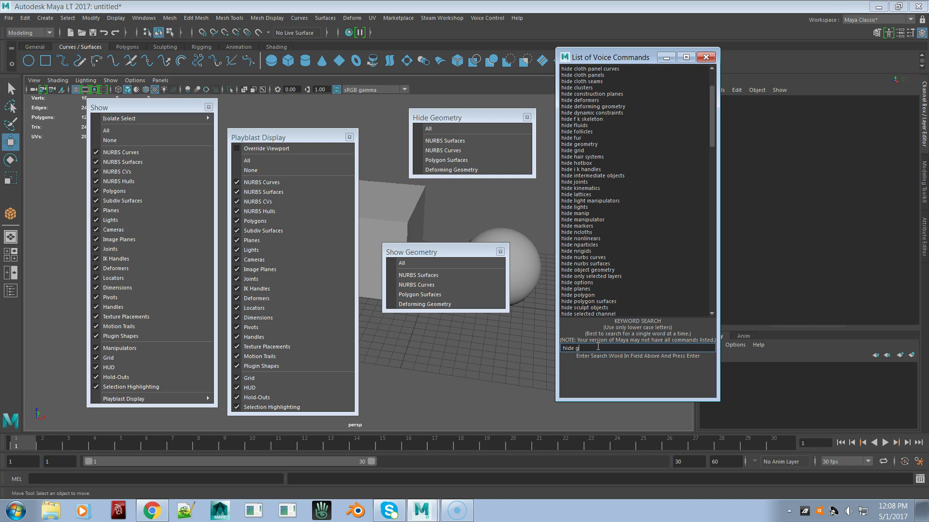
type("geometry")
key("Return")
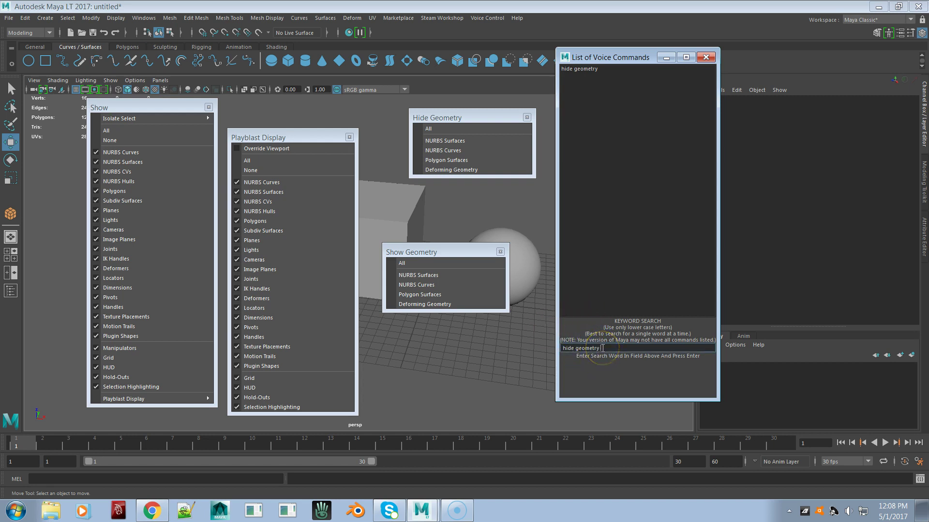
key("Return")
left_click(621, 386)
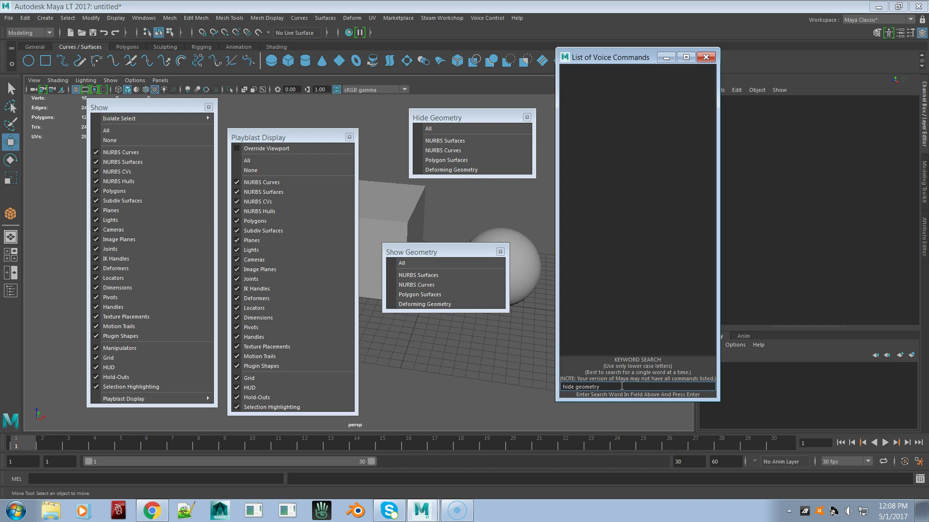
key("Return")
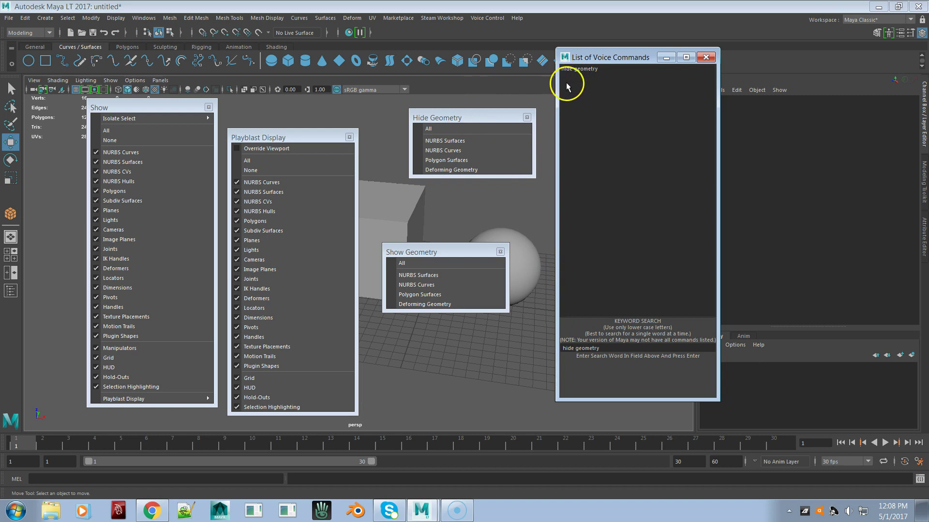
Step: Hide all geometry in the scene with the All option of the floating Hide Geometry window
left_click(449, 129)
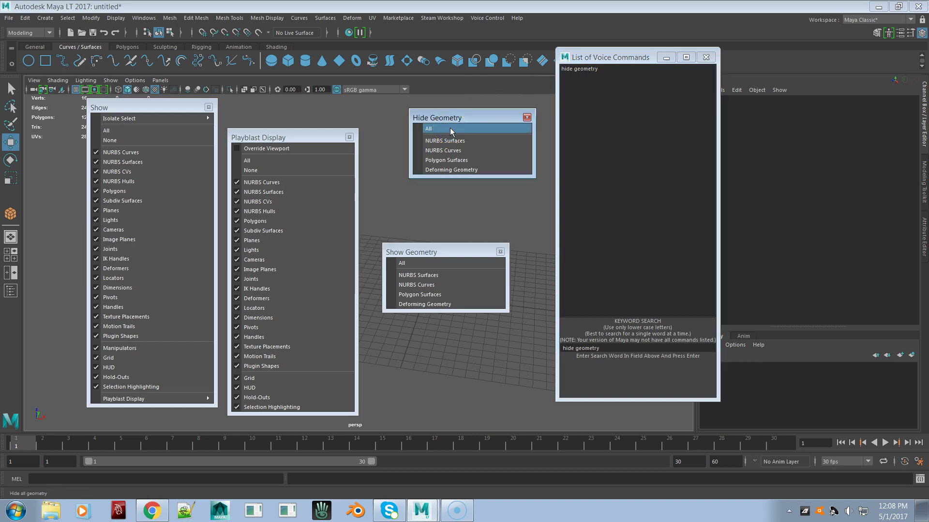
Step: Show all geometry in the scene with the All option of the floating Show Geometry window
left_click(432, 264)
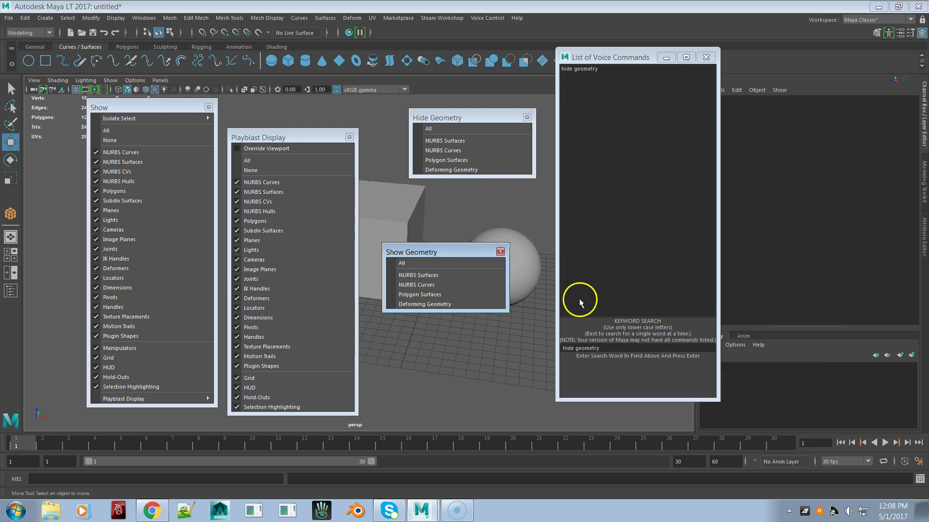
Step: Cut the voice command search back to "hide", rerun it, and browse down to the playblast and viewport hide commands
double_click(602, 349)
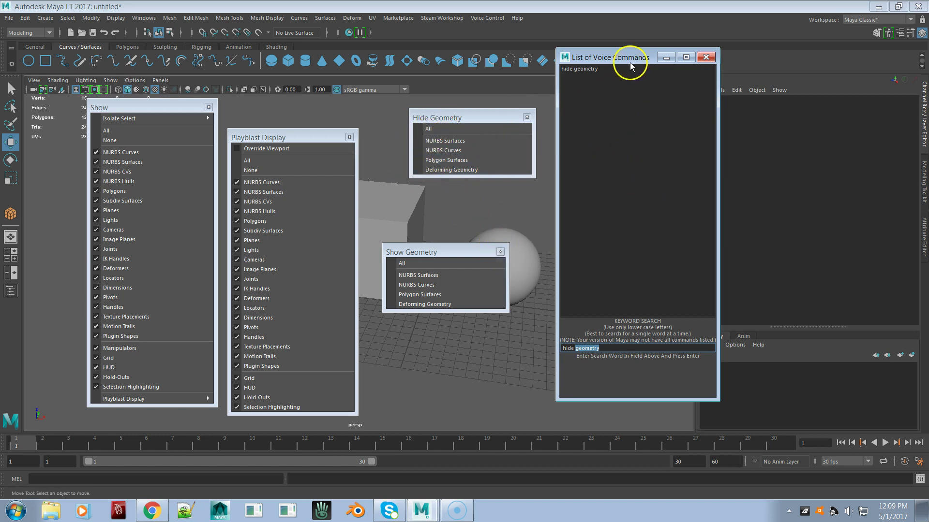
left_click_drag(629, 58, 630, 46)
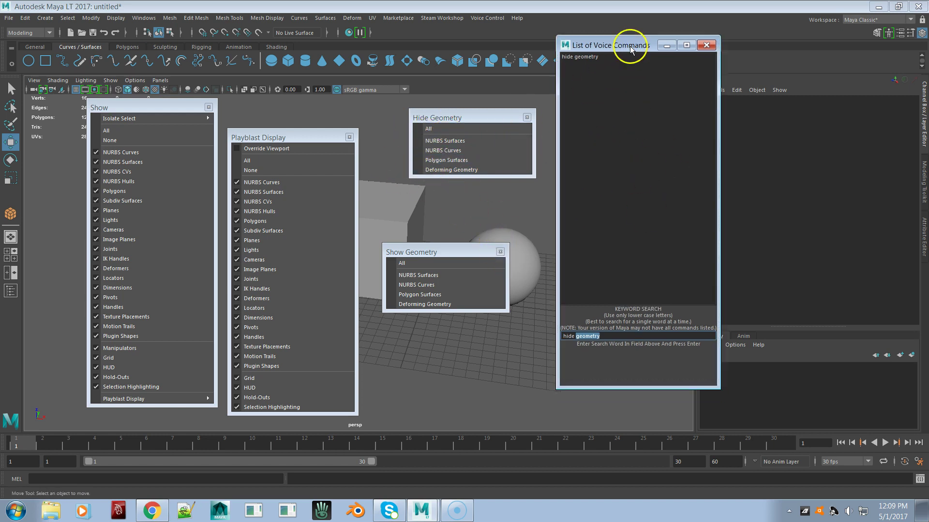
left_click(599, 337)
key("BackSpace")
key("BackSpace")
key("BackSpace")
key("BackSpace")
key("BackSpace")
key("BackSpace")
key("BackSpace")
key("BackSpace")
key("Return")
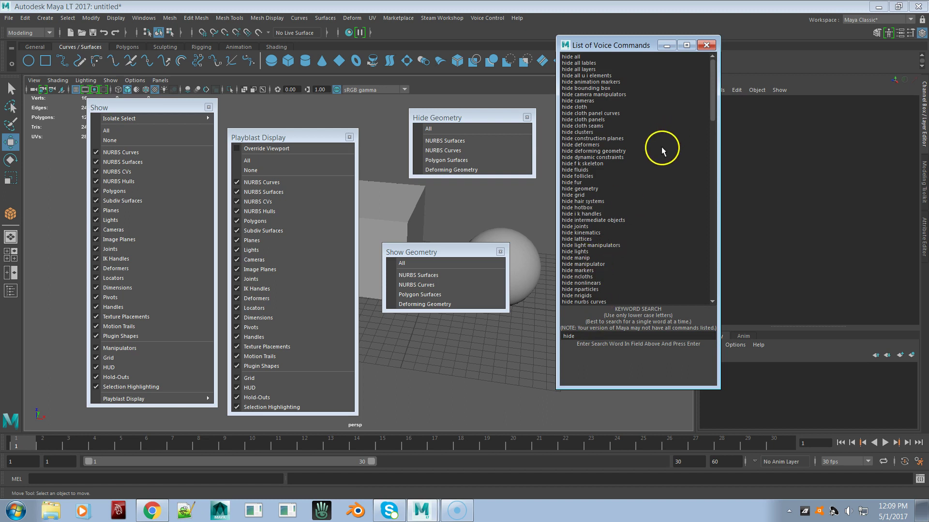
scroll(608, 223, "down", 6)
scroll(608, 223, "down", 20)
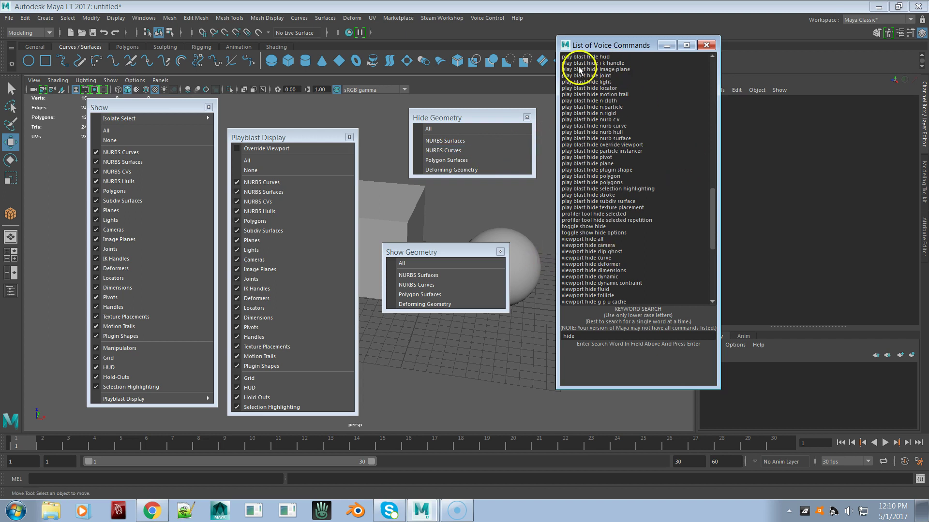
Step: Shift the voice command list up slightly and close the floating Show Geometry, Hide Geometry, Playblast Display and Show windows
left_click_drag(595, 49, 596, 42)
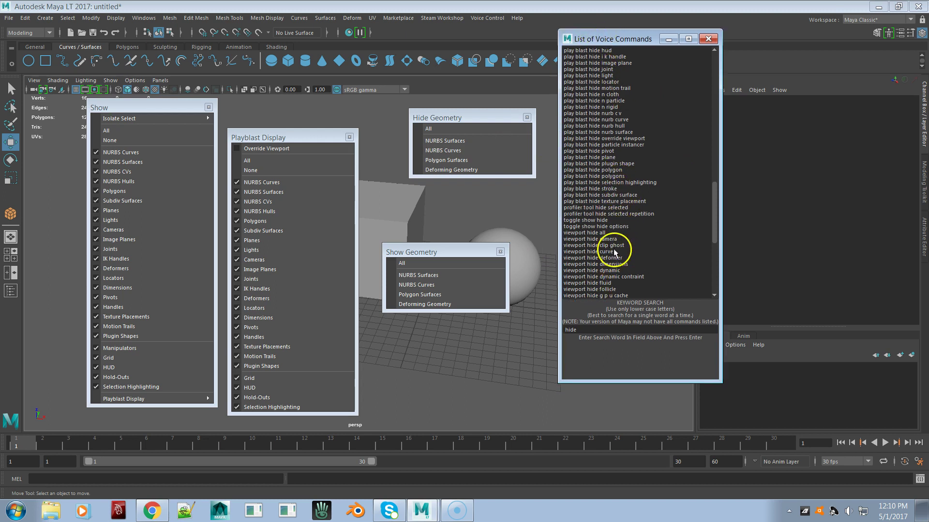
left_click(500, 252)
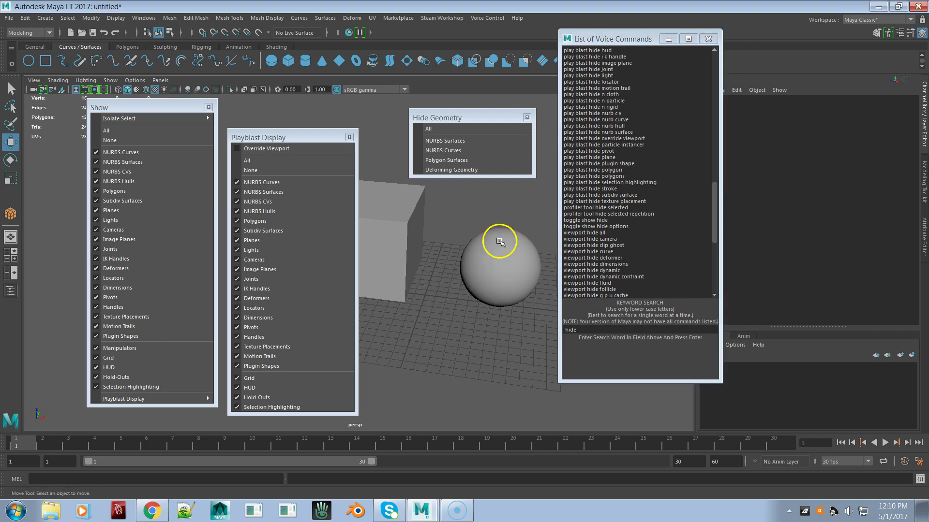
left_click(527, 117)
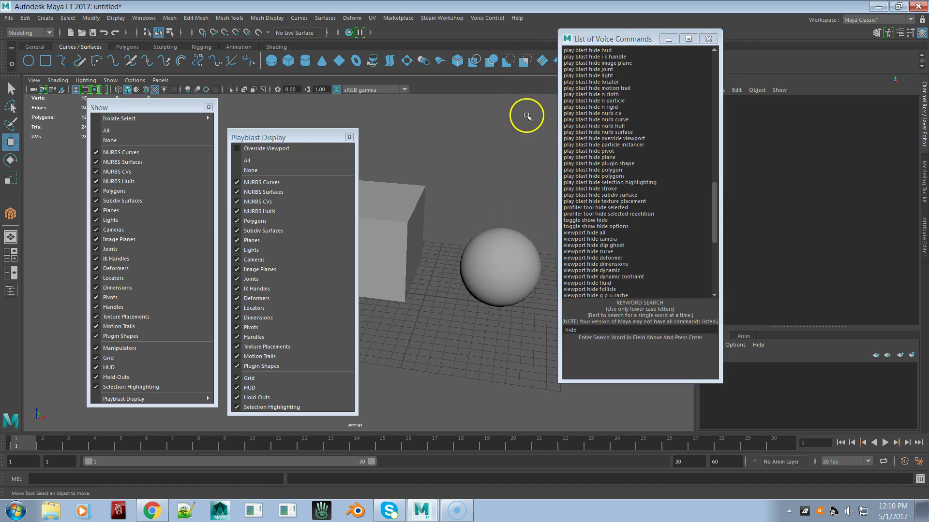
left_click(349, 138)
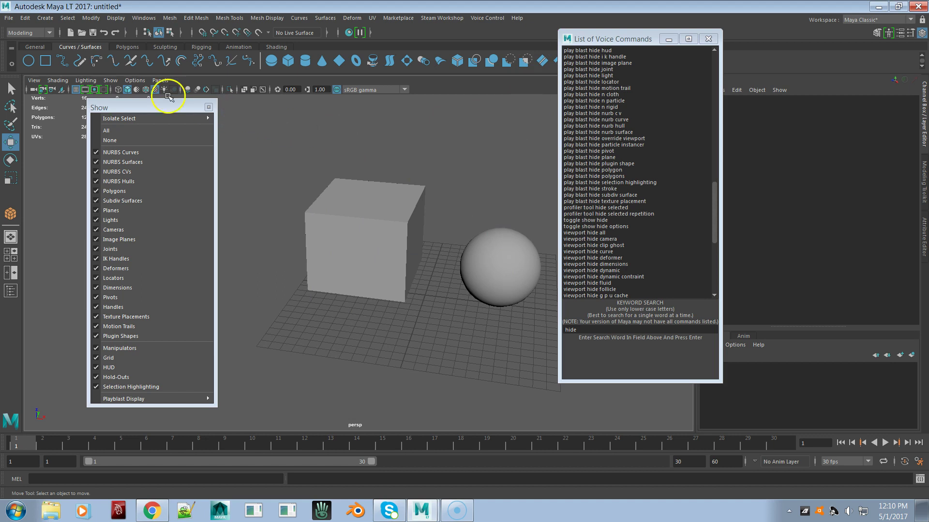
left_click(209, 107)
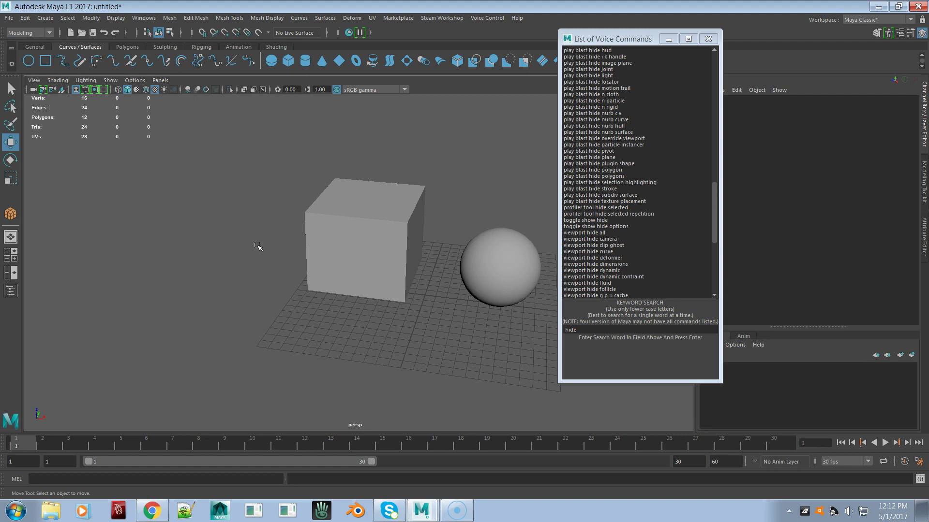
Step: Examine the Edit Mesh, Mesh Display, Help and File commands and compare them with the listed hide voice commands
left_click(196, 17)
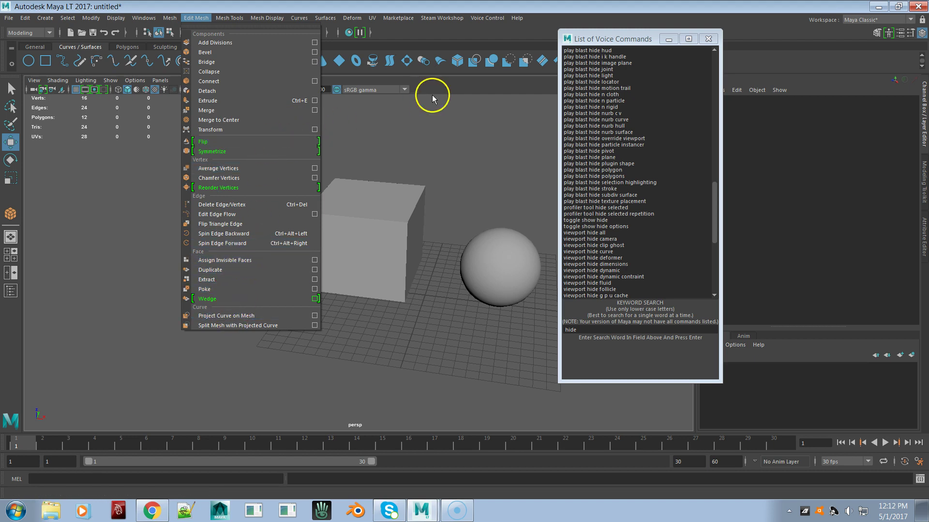
left_click(438, 126)
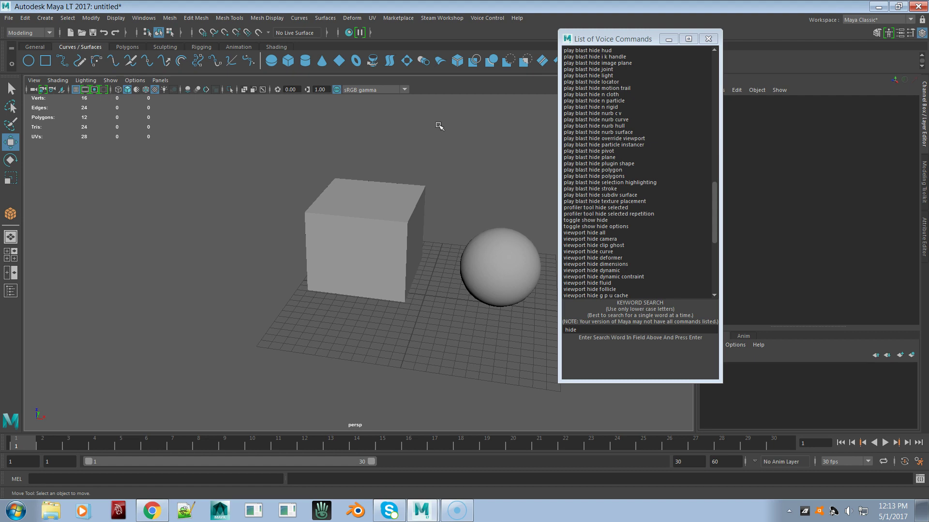
left_click(263, 19)
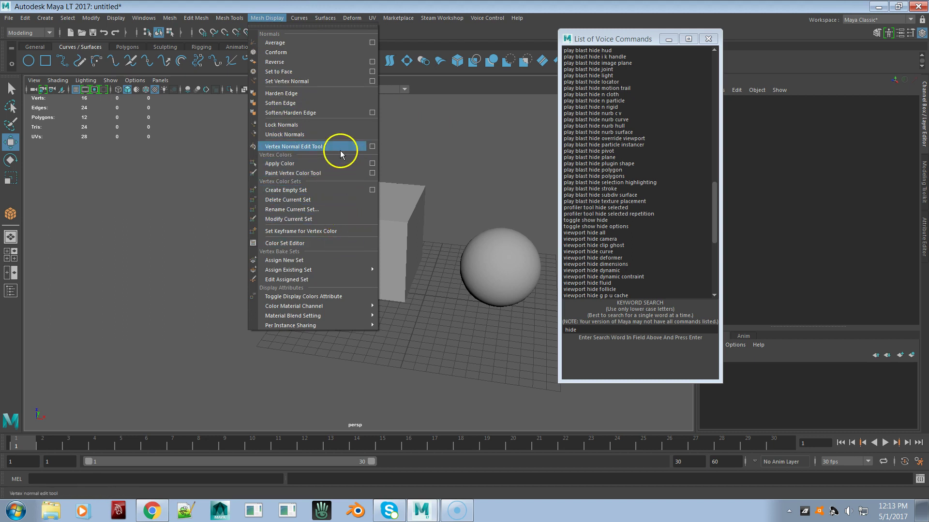
left_click(404, 145)
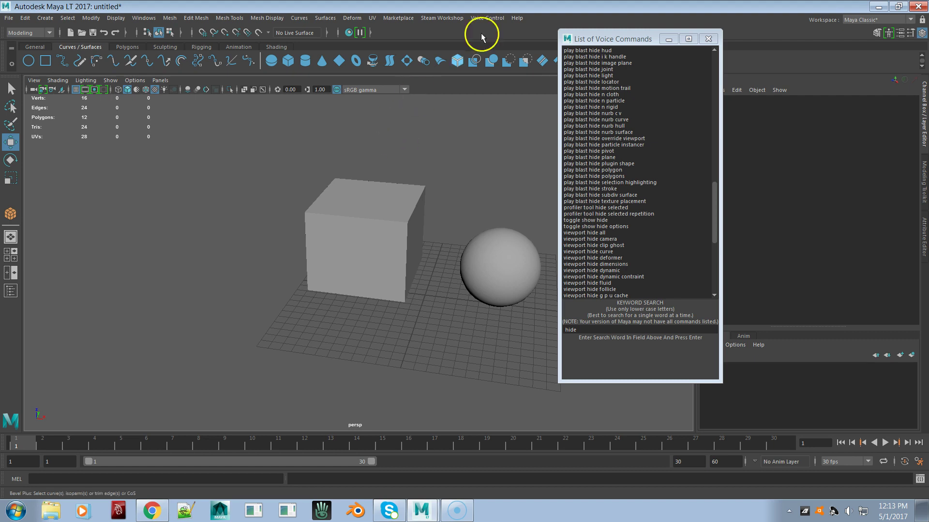
left_click(517, 18)
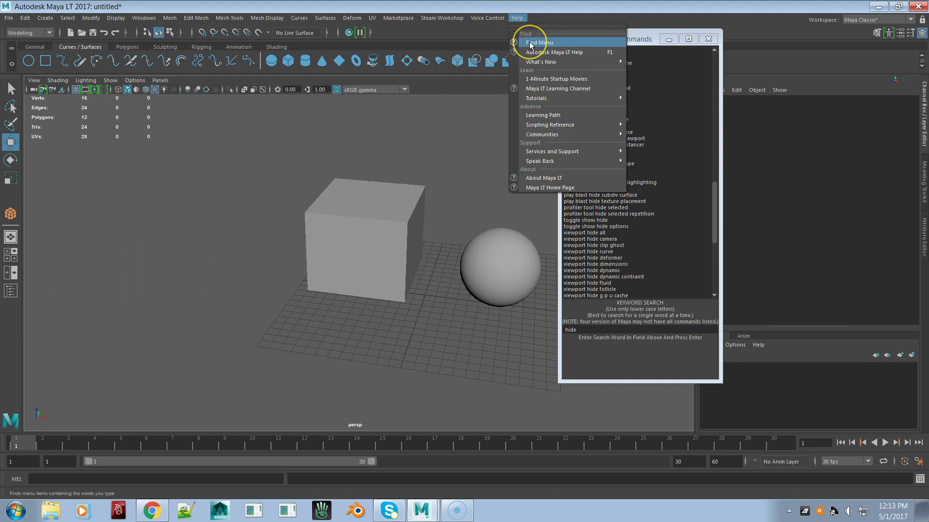
left_click(281, 171)
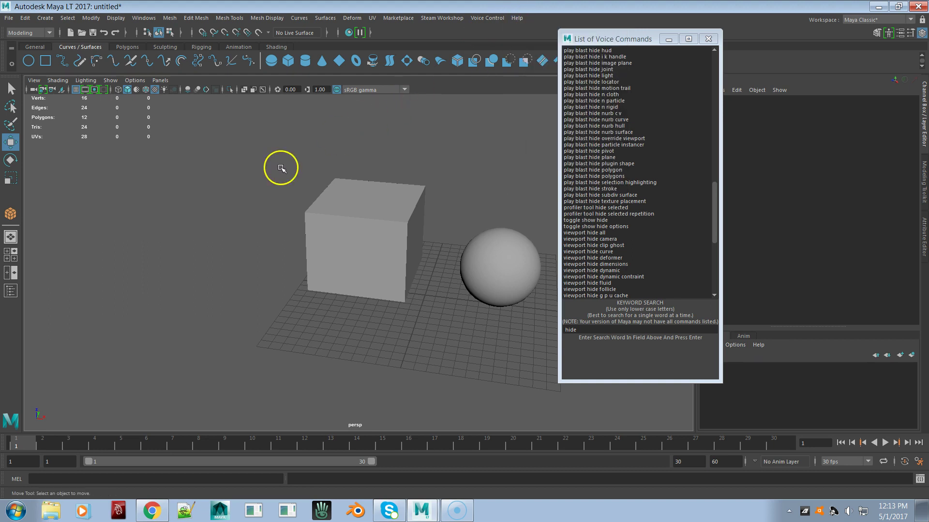
left_click(597, 329)
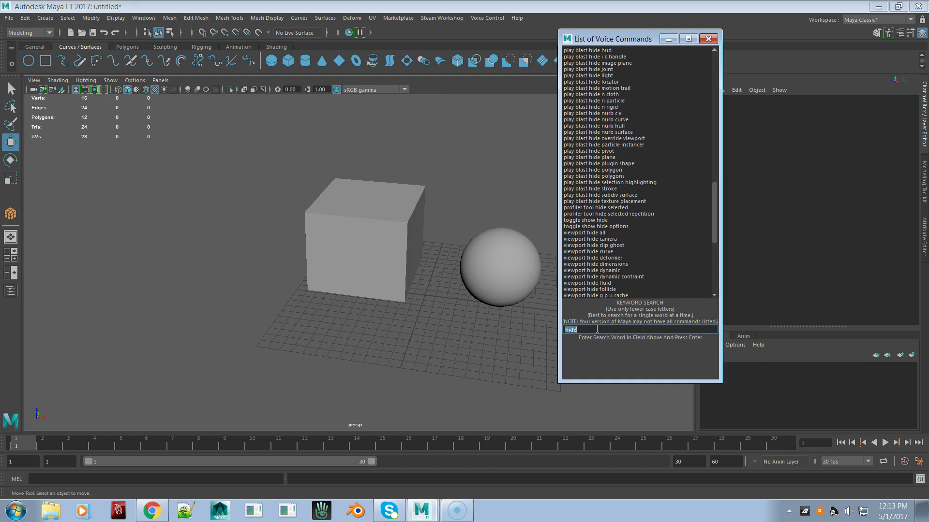
scroll(653, 143, "up", 4)
scroll(650, 142, "up", 10)
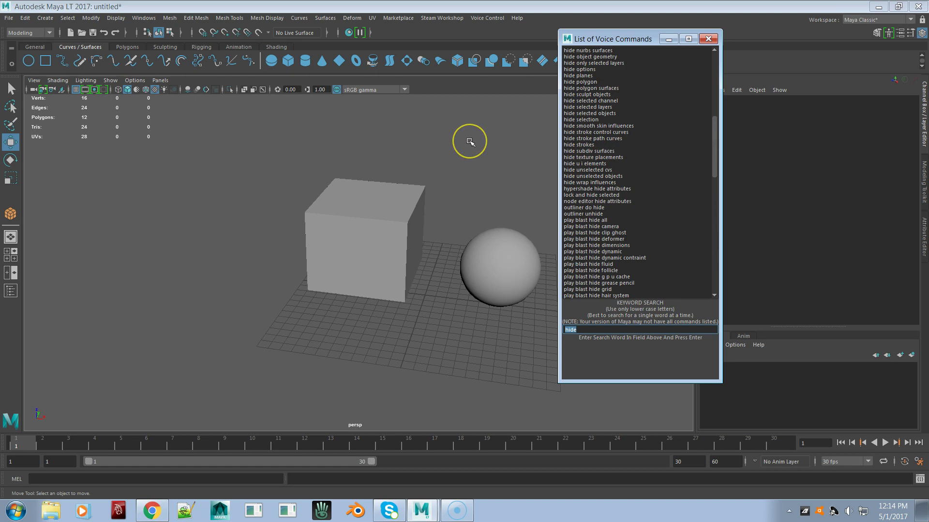
left_click(456, 149)
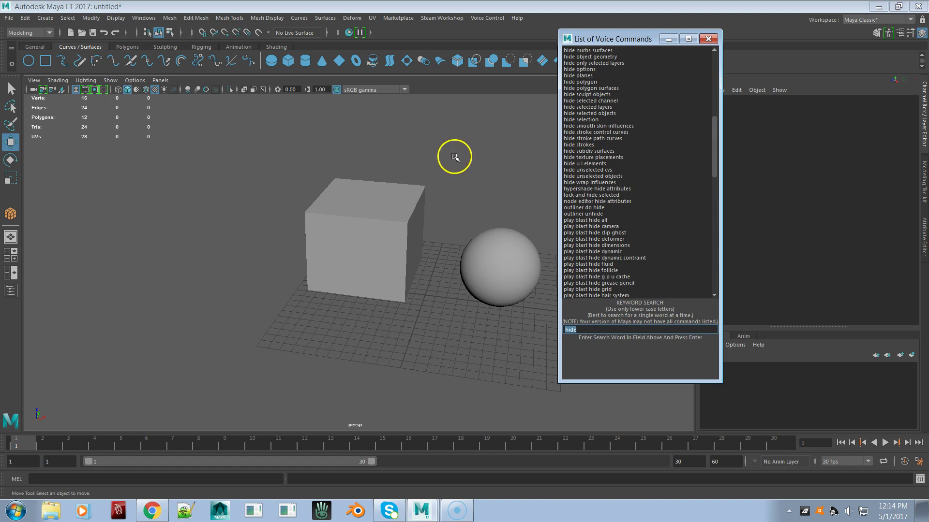
left_click(441, 158)
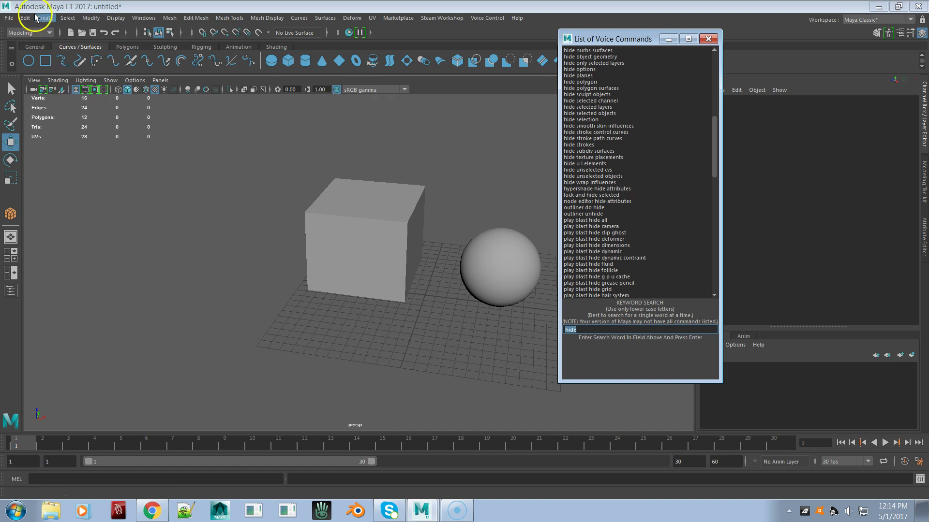
left_click(10, 19)
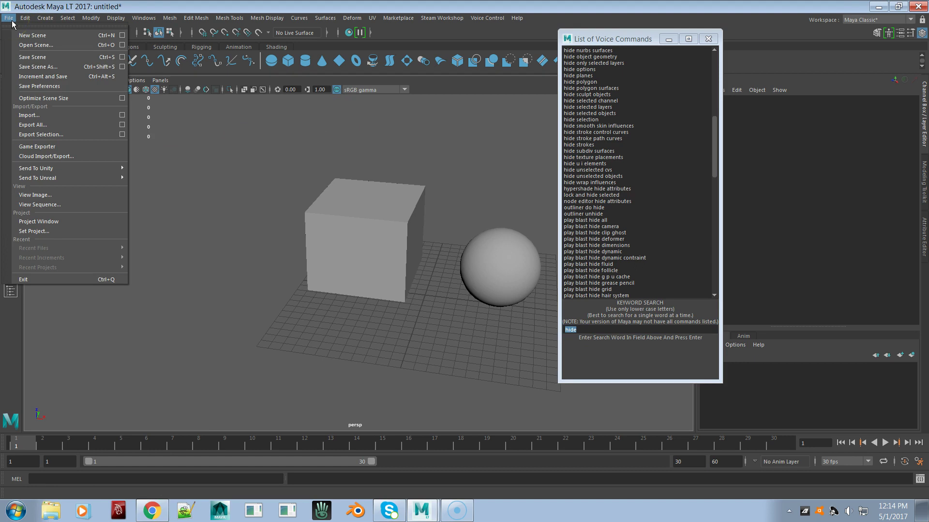
left_click(30, 58)
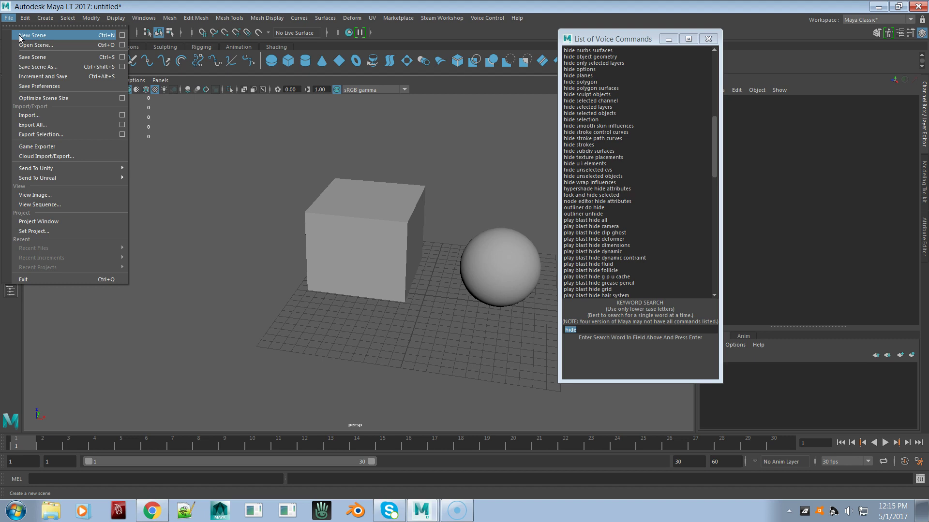
left_click(250, 209)
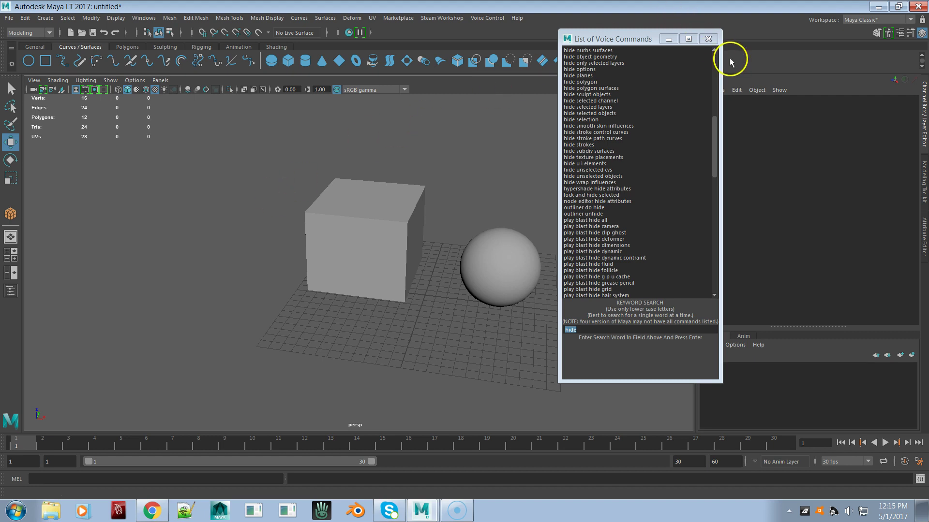
Step: Close the List of Voice Commands window
left_click(708, 40)
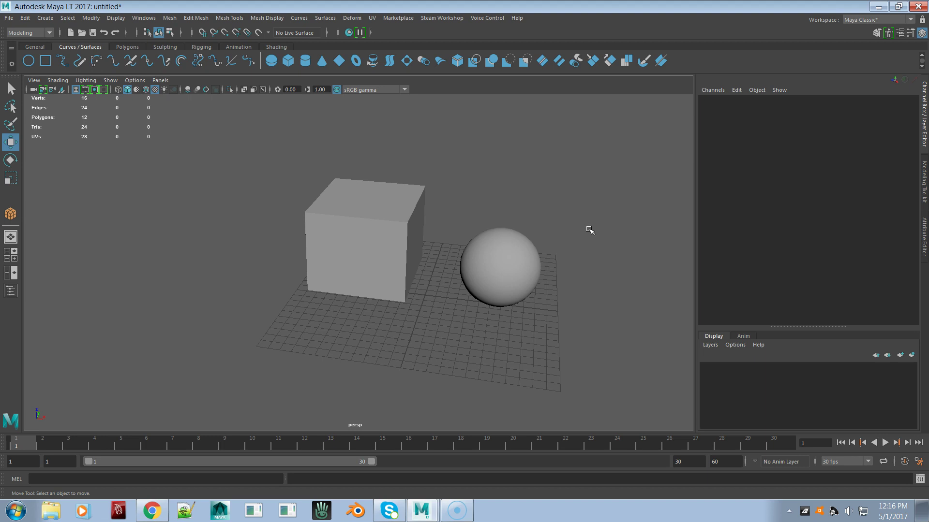
Step: Switch the workspace to Modeling - Standard and back to Maya Classic
left_click(854, 21)
left_click(910, 20)
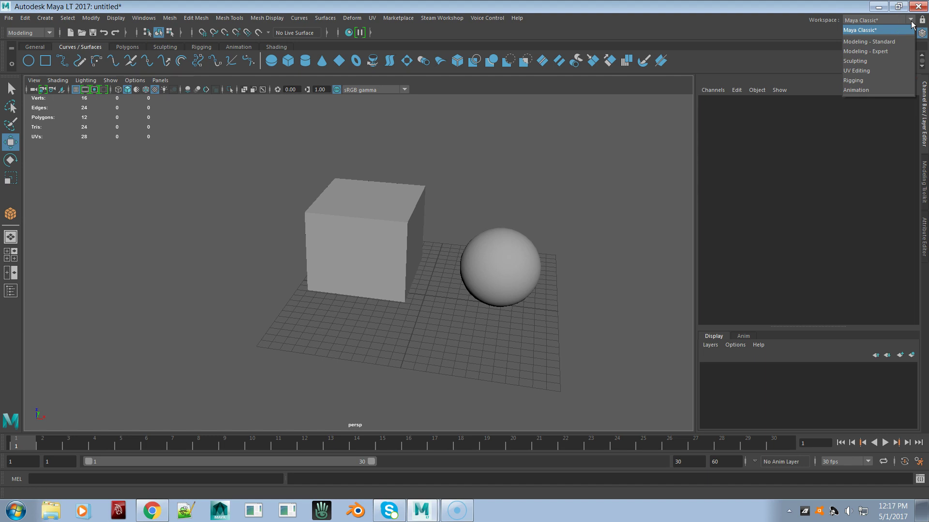
left_click(869, 42)
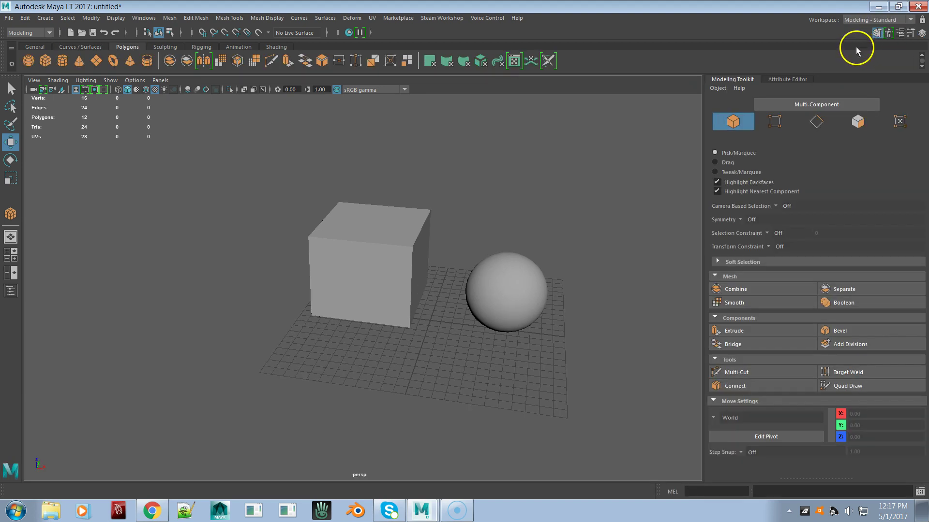
left_click(893, 22)
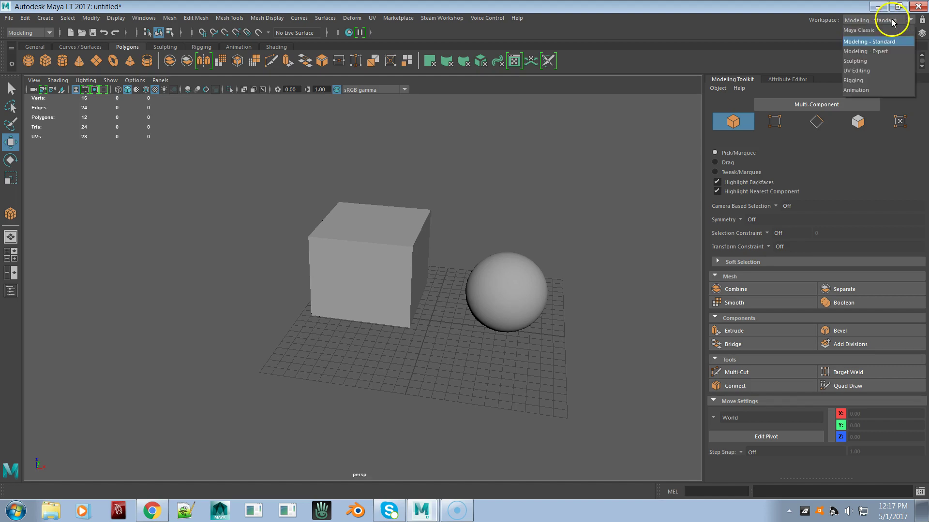
left_click(860, 30)
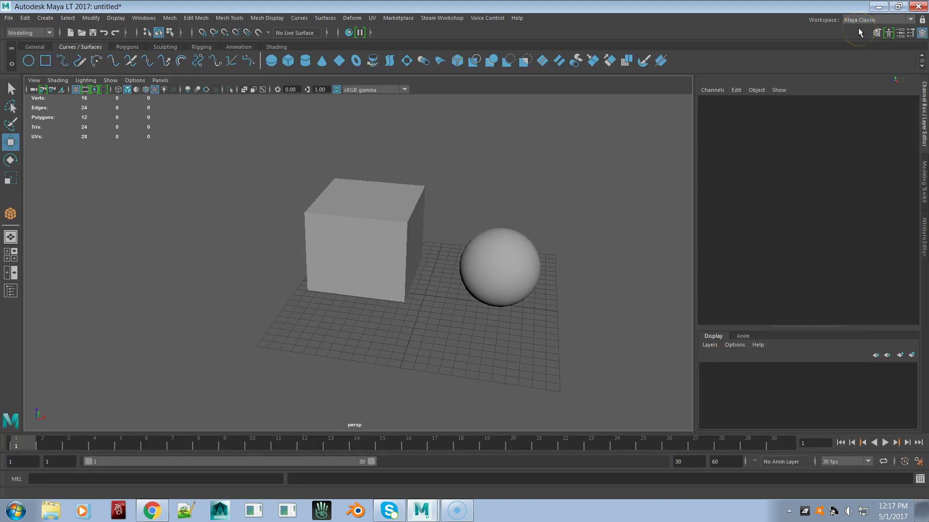
Step: Review the available workspaces, and switch the menu set to Rigging and on to Animation
left_click(886, 20)
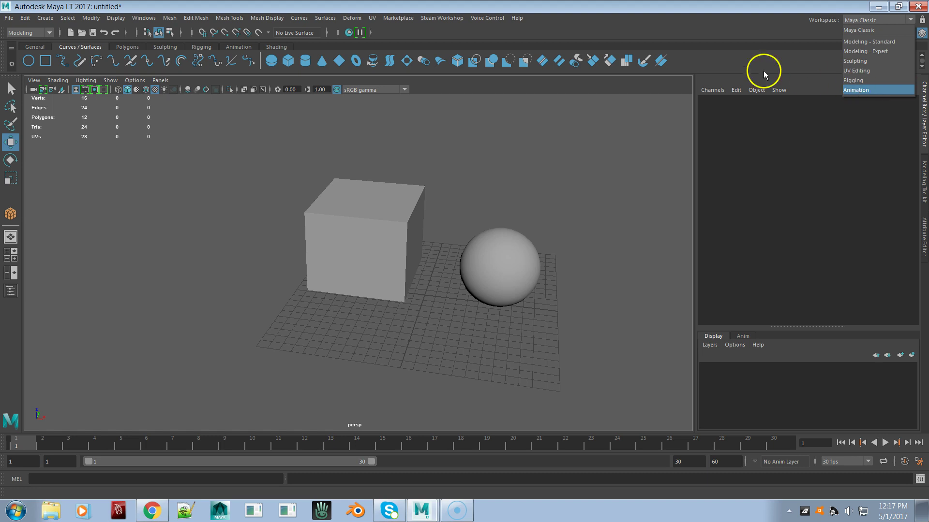
left_click(22, 33)
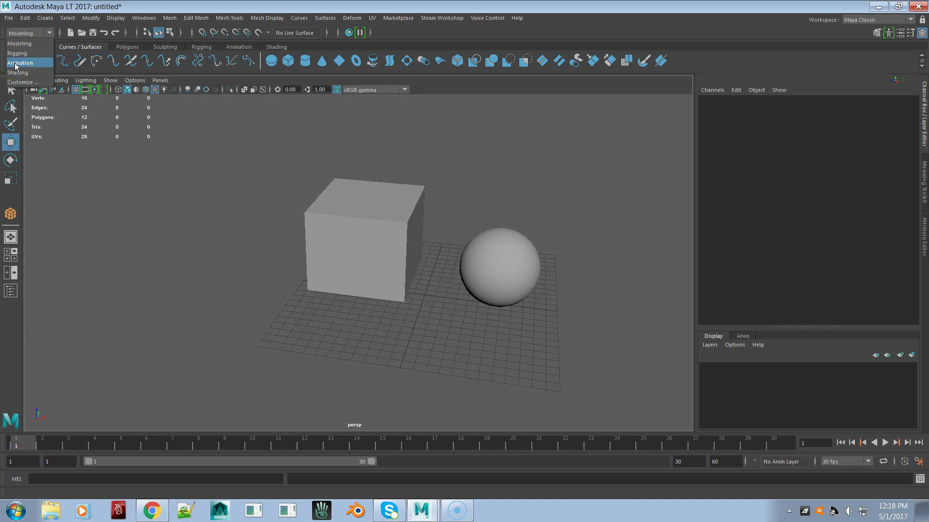
left_click(17, 53)
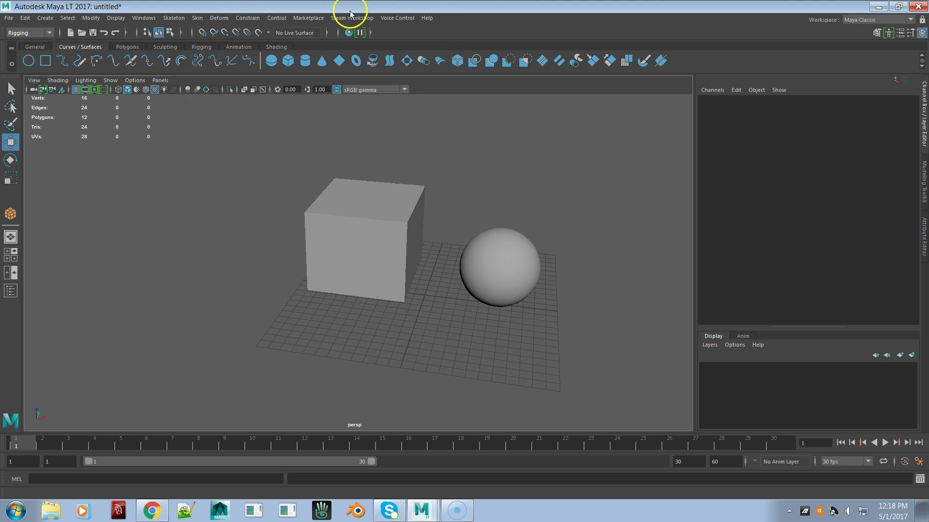
left_click(49, 33)
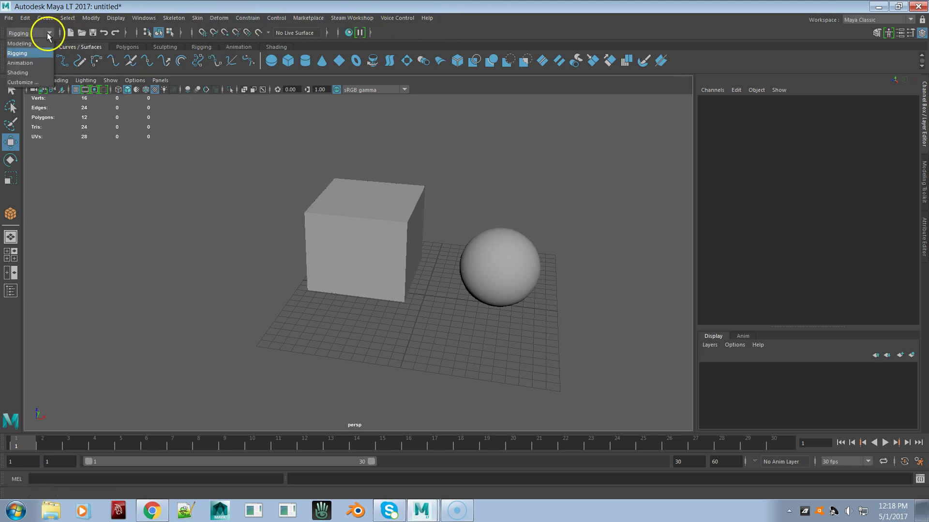
left_click(37, 63)
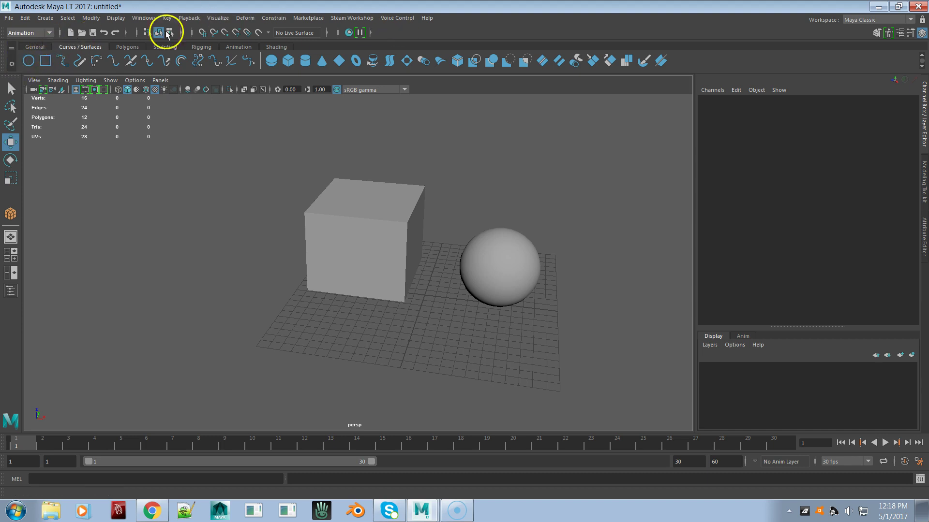
Step: Examine the available workspaces and the Windows commands, including the Modeling Editors and Settings/Preferences entries
left_click(911, 19)
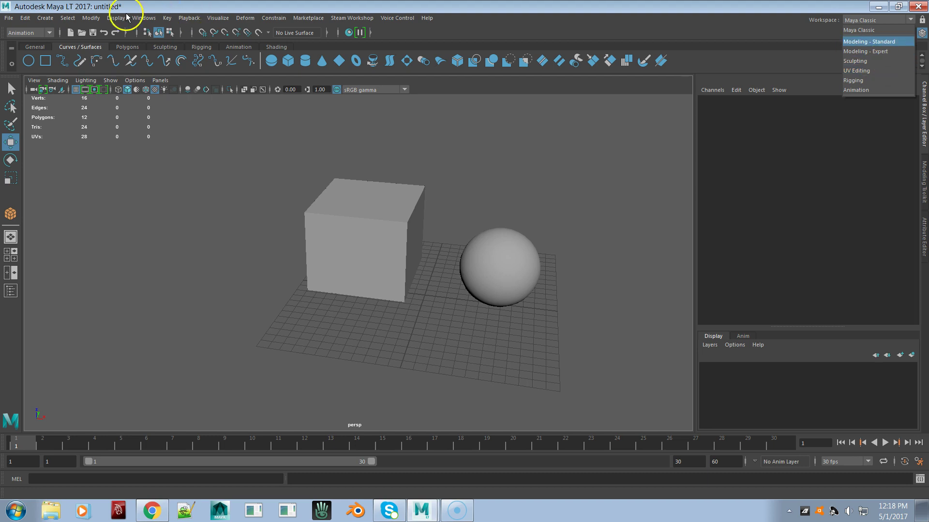
left_click(140, 19)
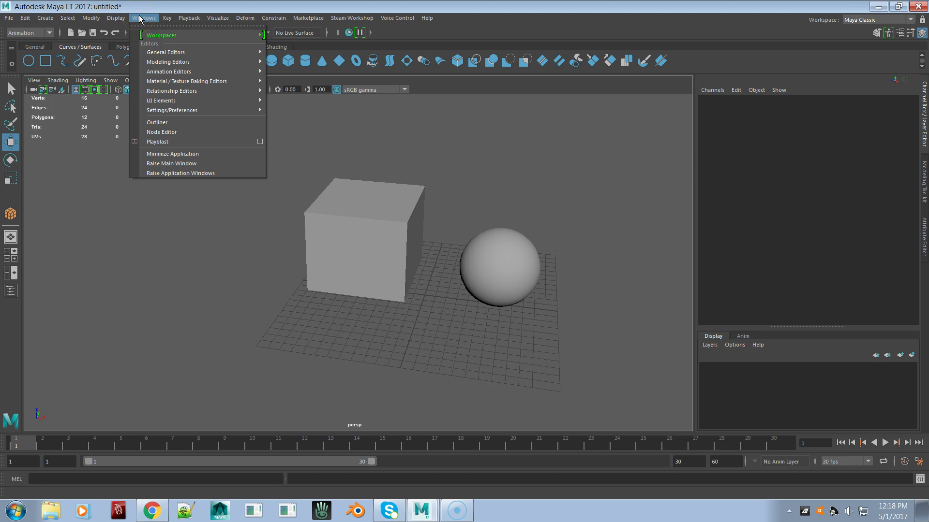
mouse_move(176, 52)
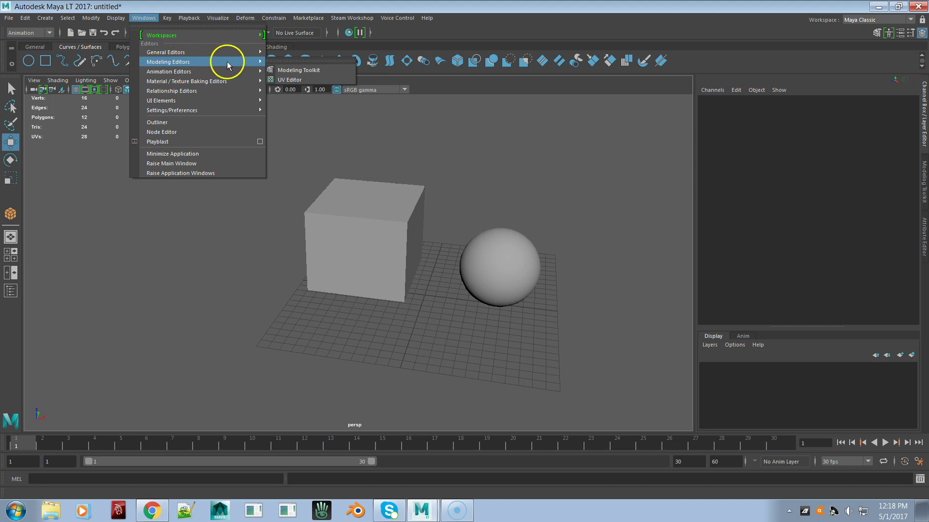
left_click(291, 80)
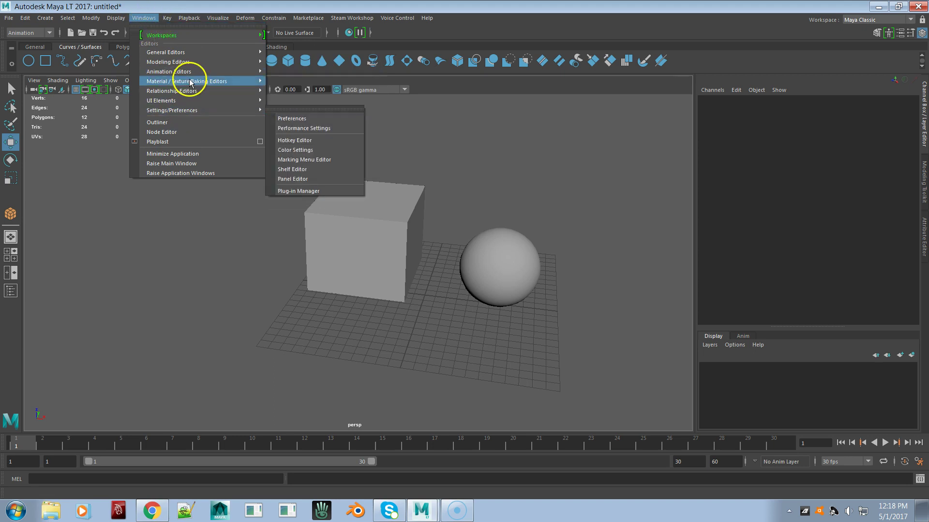
mouse_move(186, 72)
mouse_move(245, 62)
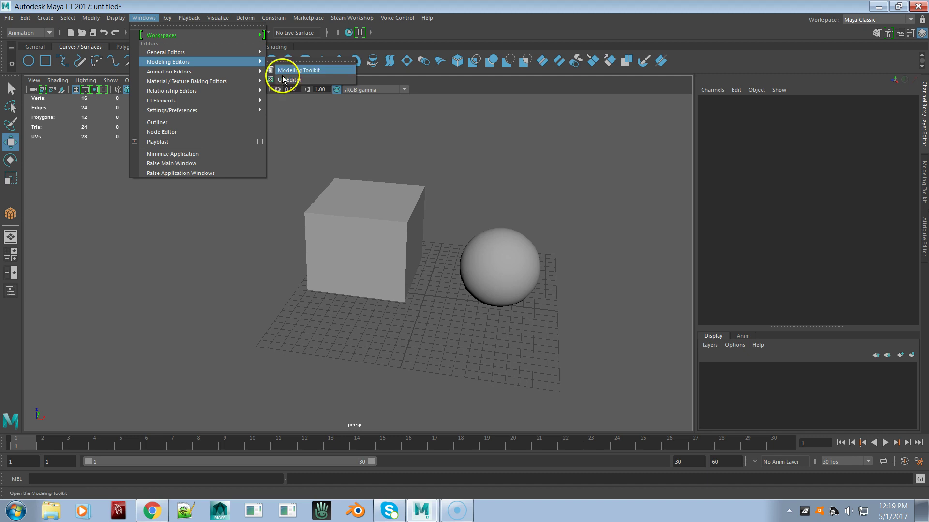
mouse_move(192, 103)
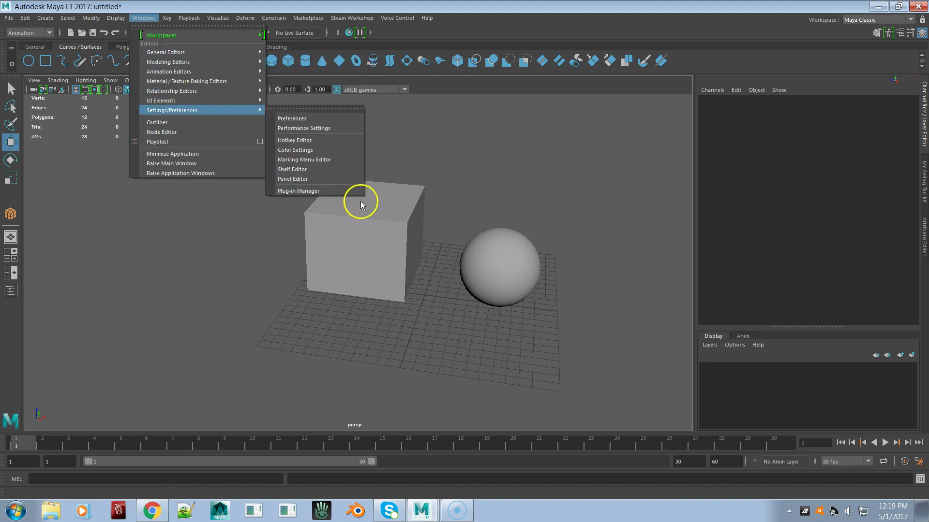
left_click(515, 189)
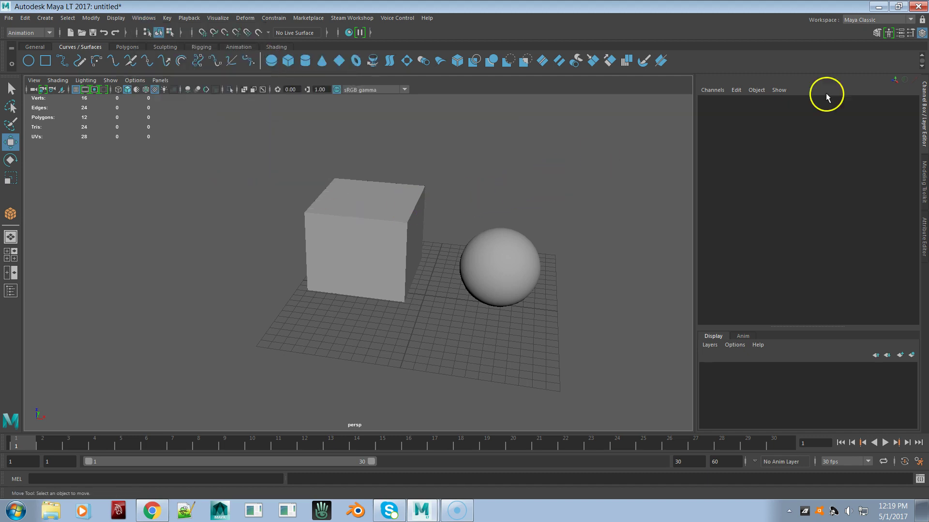
left_click(910, 20)
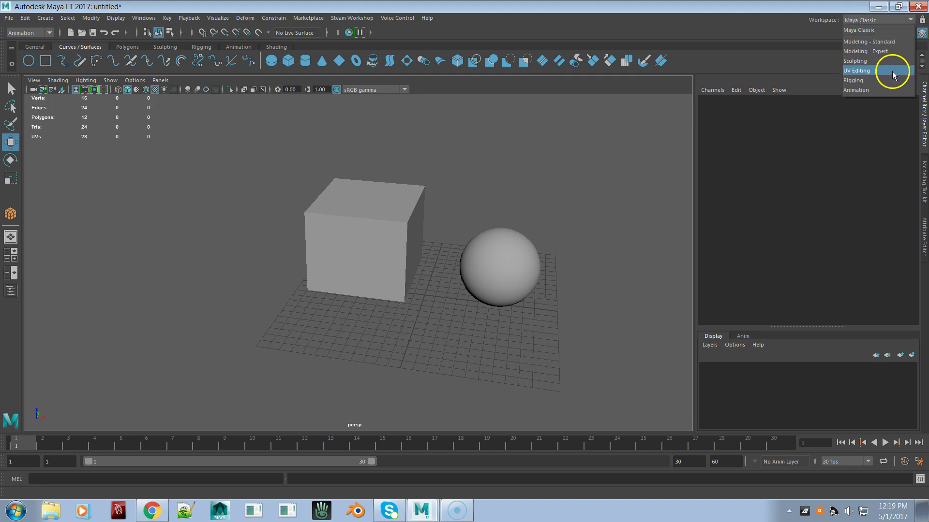
left_click_drag(890, 71, 886, 87)
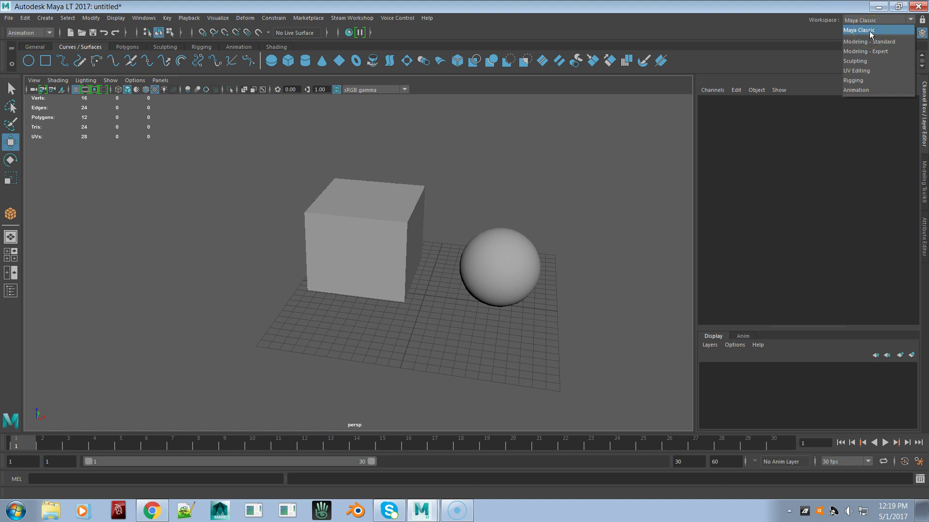
Step: Search the List of Voice Commands for "workspace", review the matching commands, and close the list
left_click(395, 18)
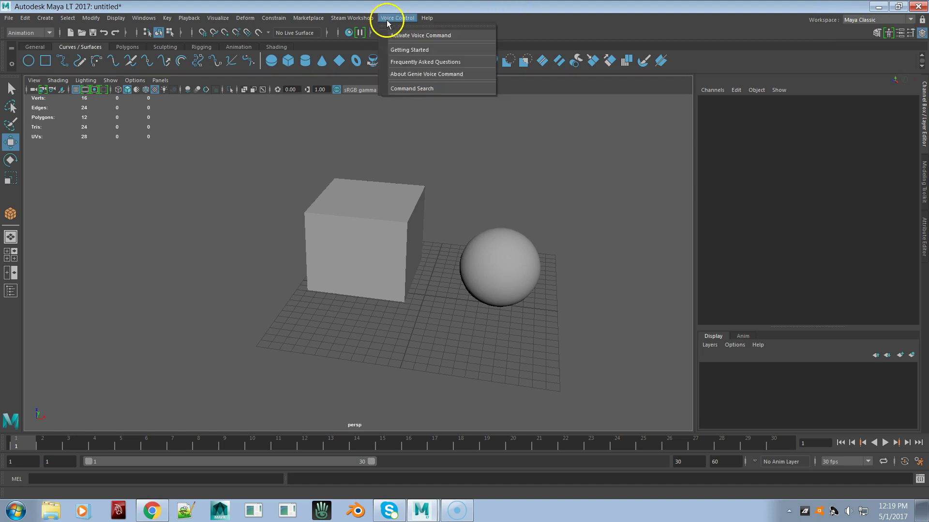
left_click(430, 89)
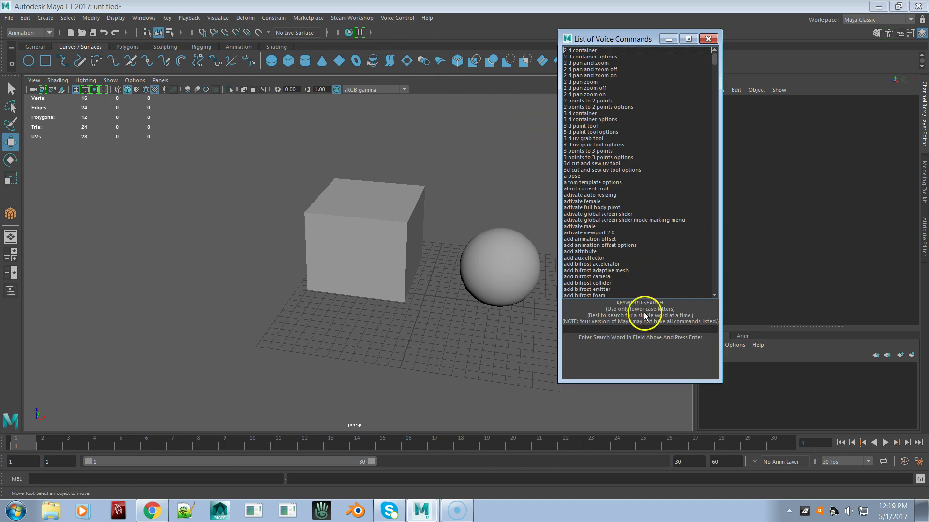
left_click(651, 332)
type("wo")
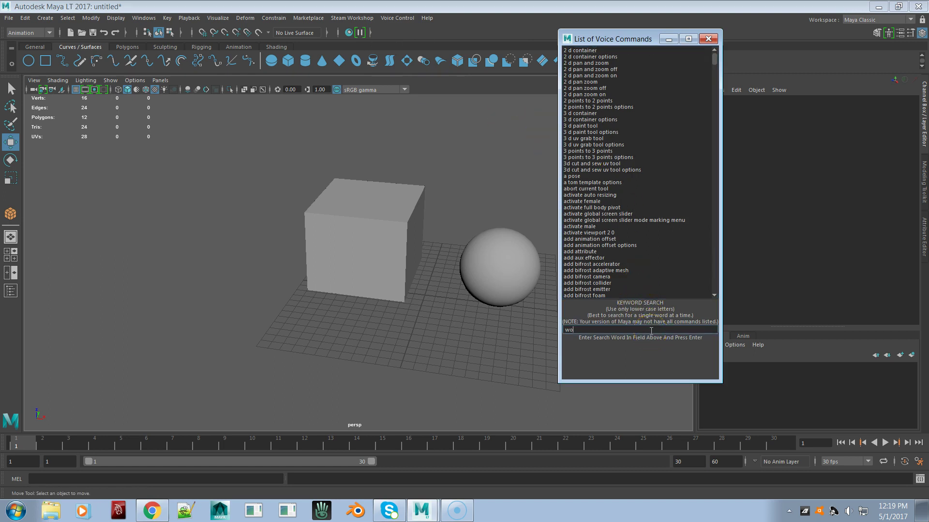
type("rkspace")
key("Return")
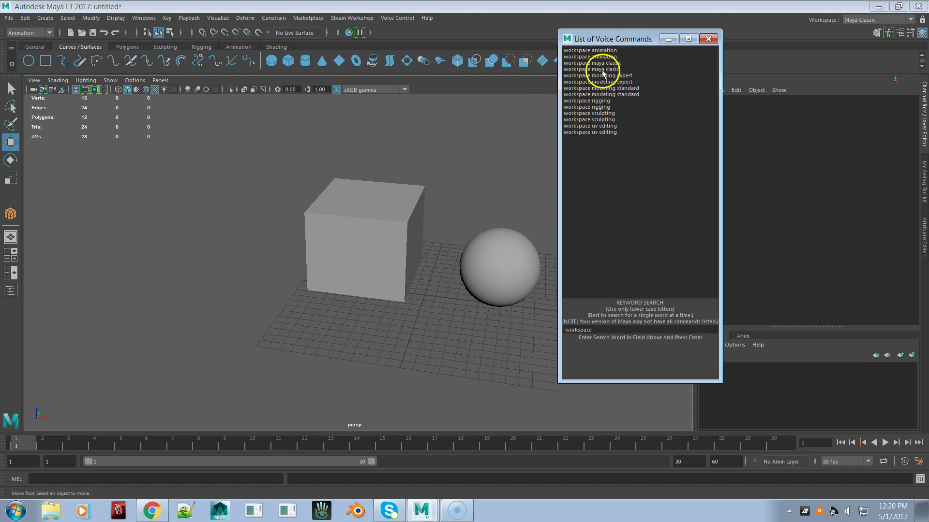
left_click_drag(595, 37, 581, 33)
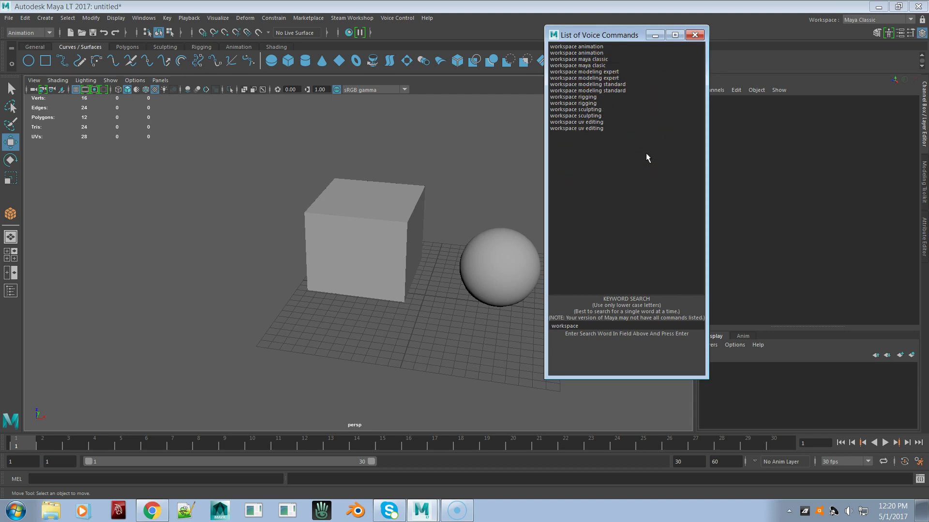
left_click(696, 36)
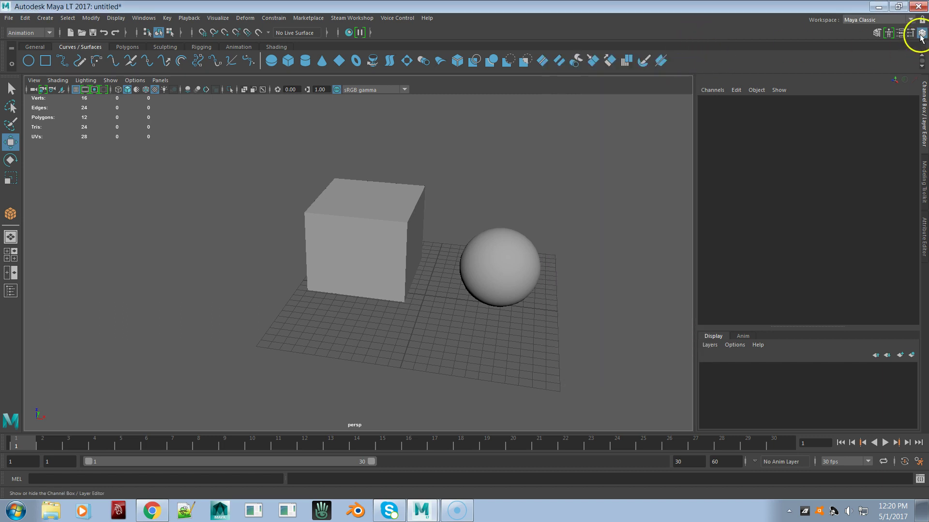
Step: Review the workspace choices once more and examine the animation Key commands, including the Set Driven Key options
left_click(910, 21)
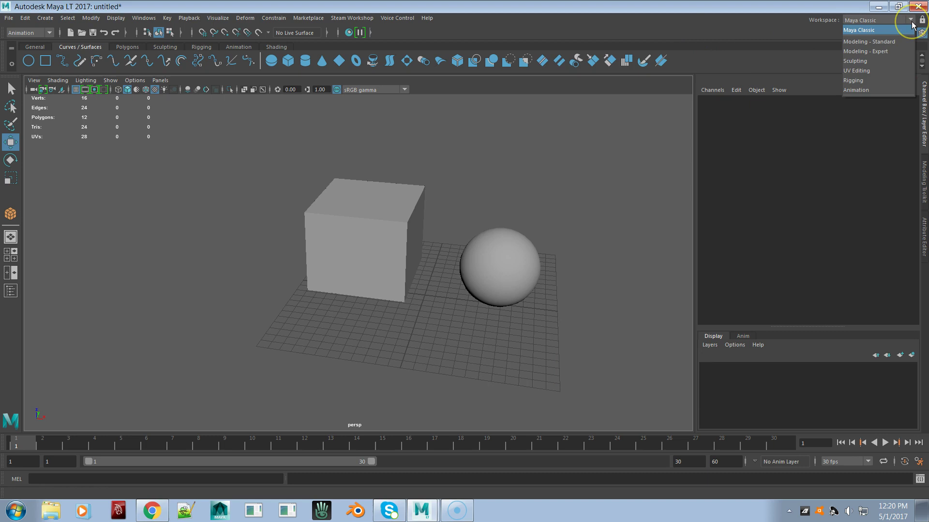
left_click(889, 52)
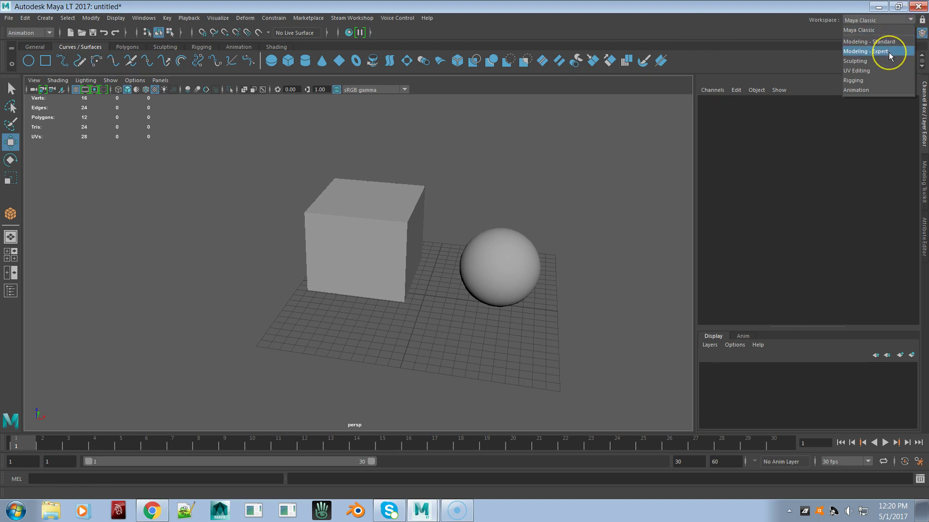
mouse_move(889, 53)
left_mouse_down()
mouse_move(880, 48)
mouse_move(868, 83)
mouse_move(623, 141)
left_mouse_up()
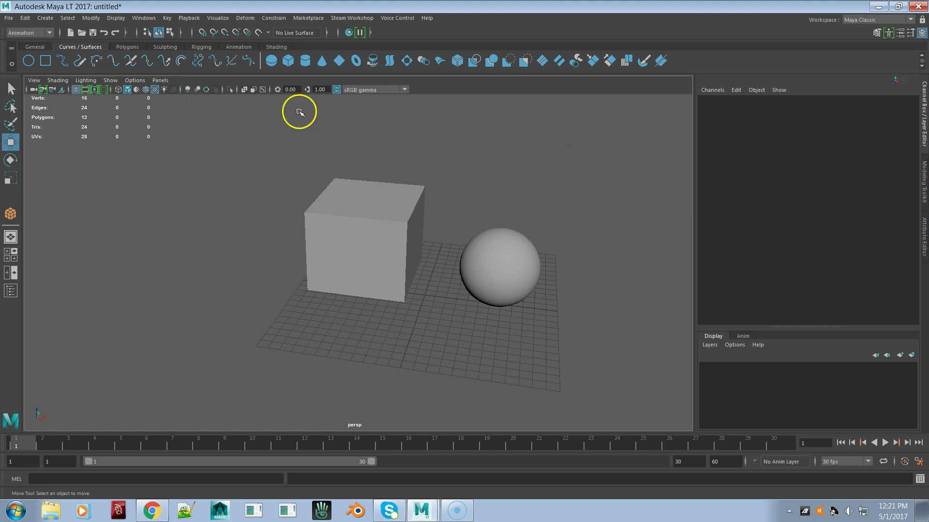
left_click(166, 18)
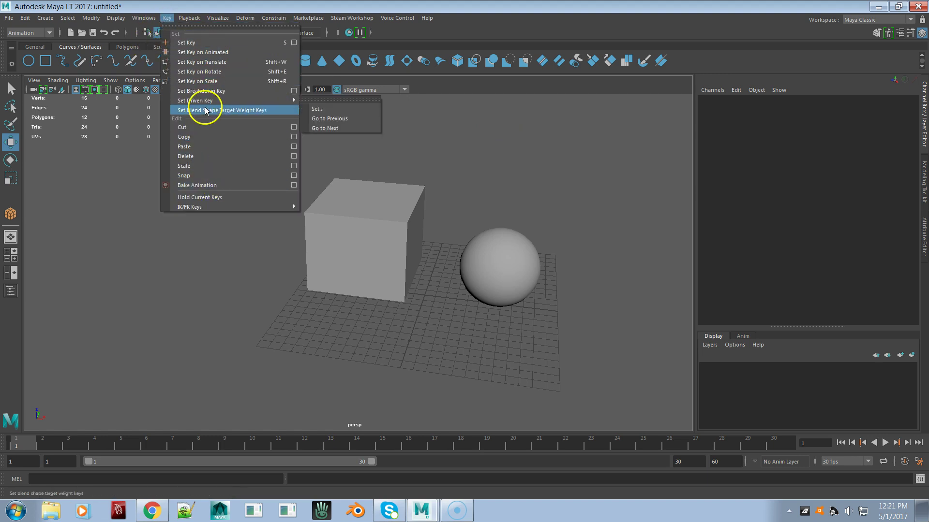
left_click(556, 83)
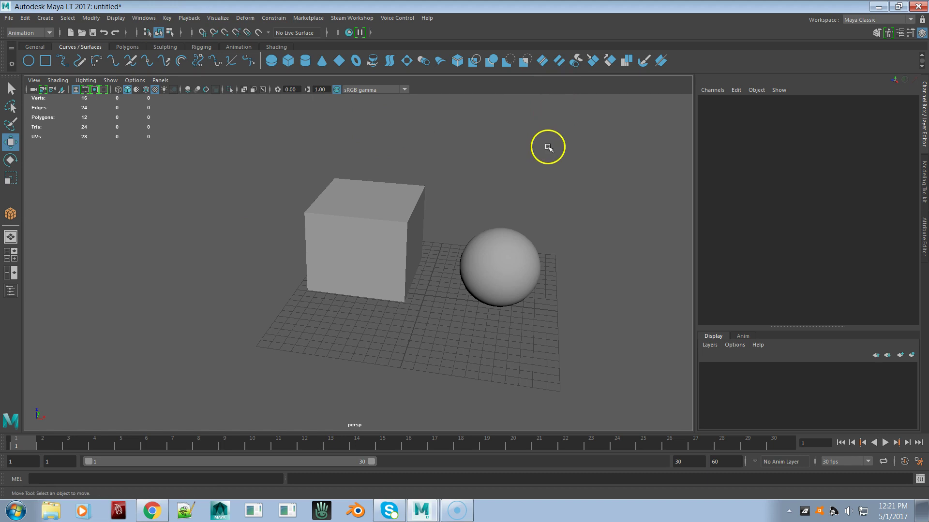